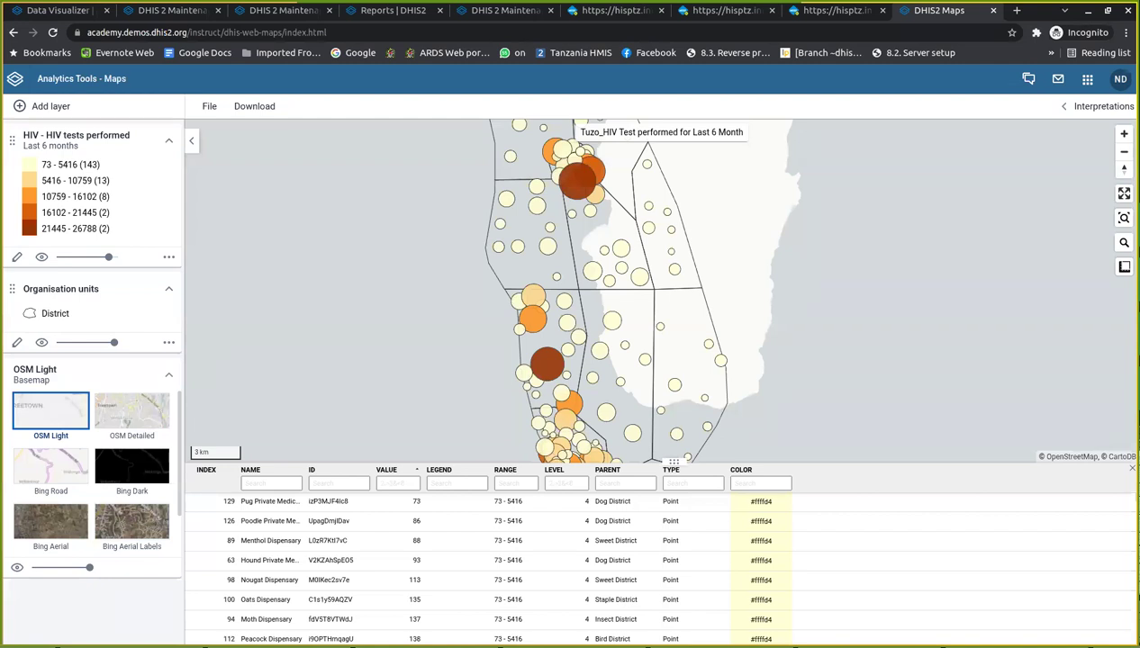
- Close the data table under the 'Tuzo_HIV Test performed for Last 6 Month' map so the map fills the view
{"action": "left_click", "coordinate": [1132, 468]}
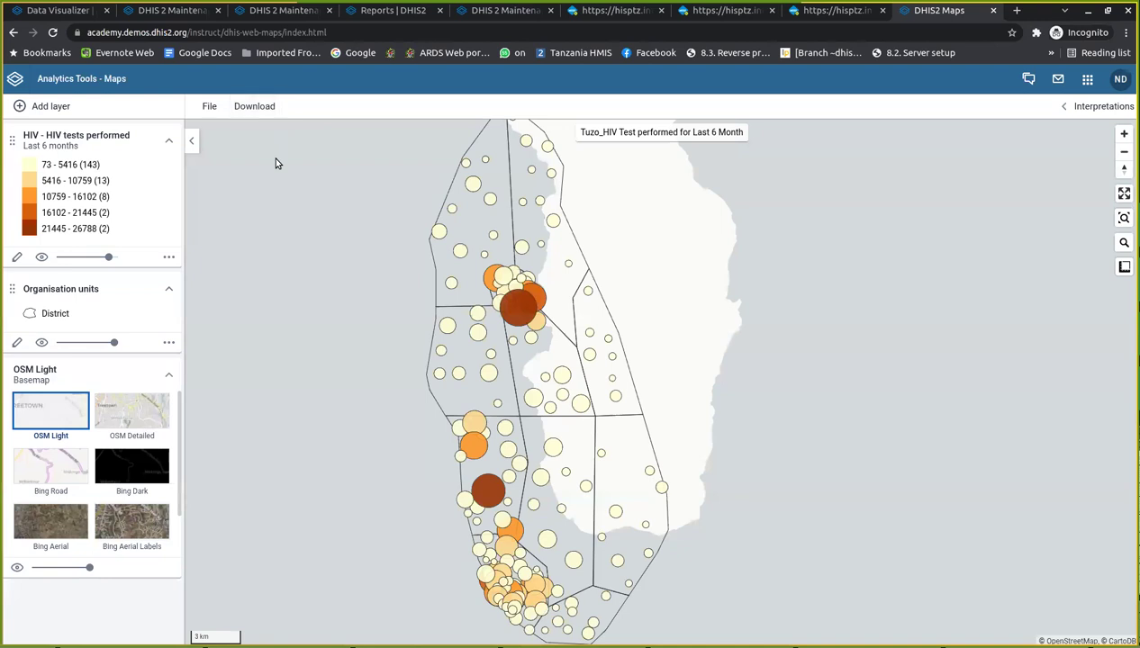
- Open the Download map settings for the HIV tests map, then dismiss them with Escape
{"action": "left_click", "coordinate": [252, 110]}
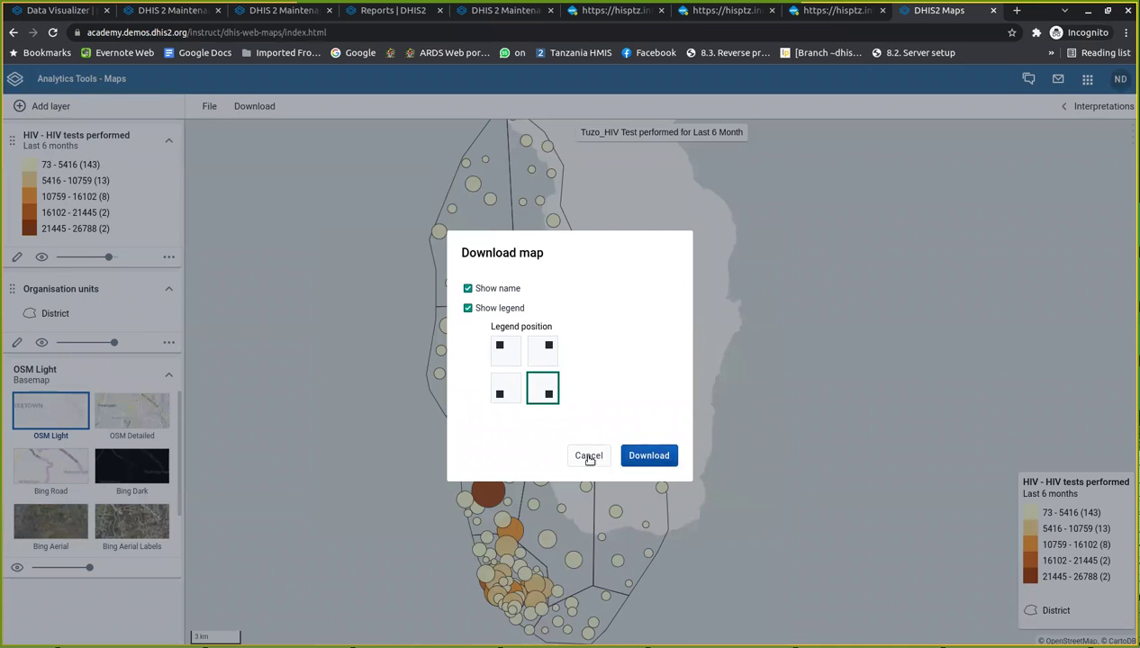
{"action": "key", "text": "Escape"}
{"action": "left_click", "coordinate": [468, 289]}
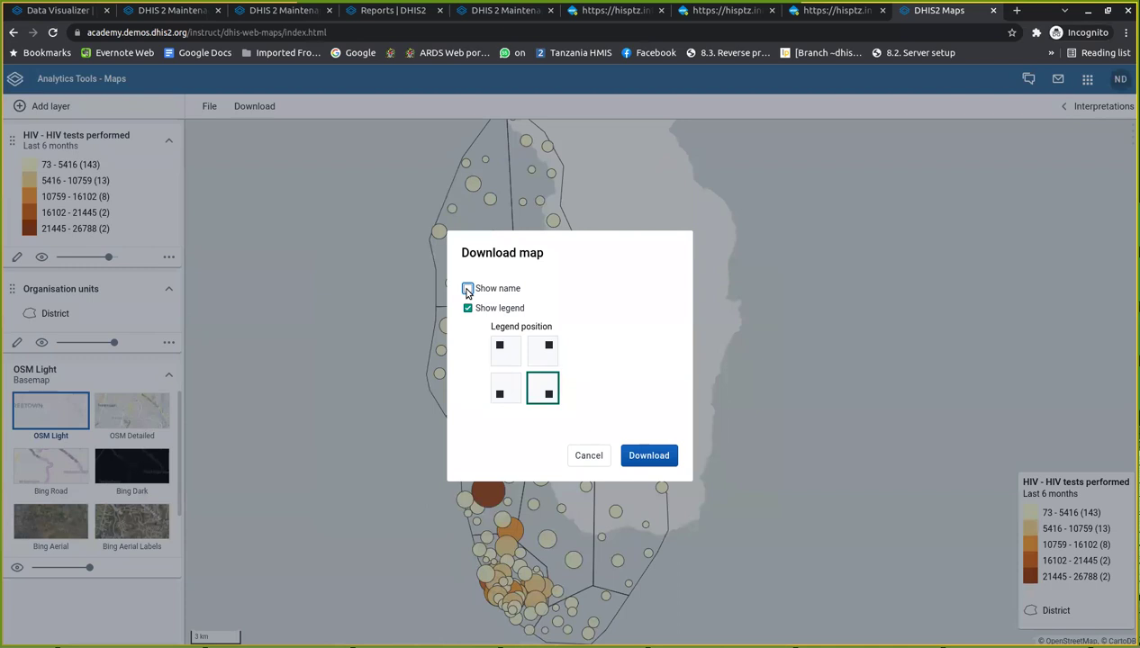
{"action": "left_click", "coordinate": [467, 289]}
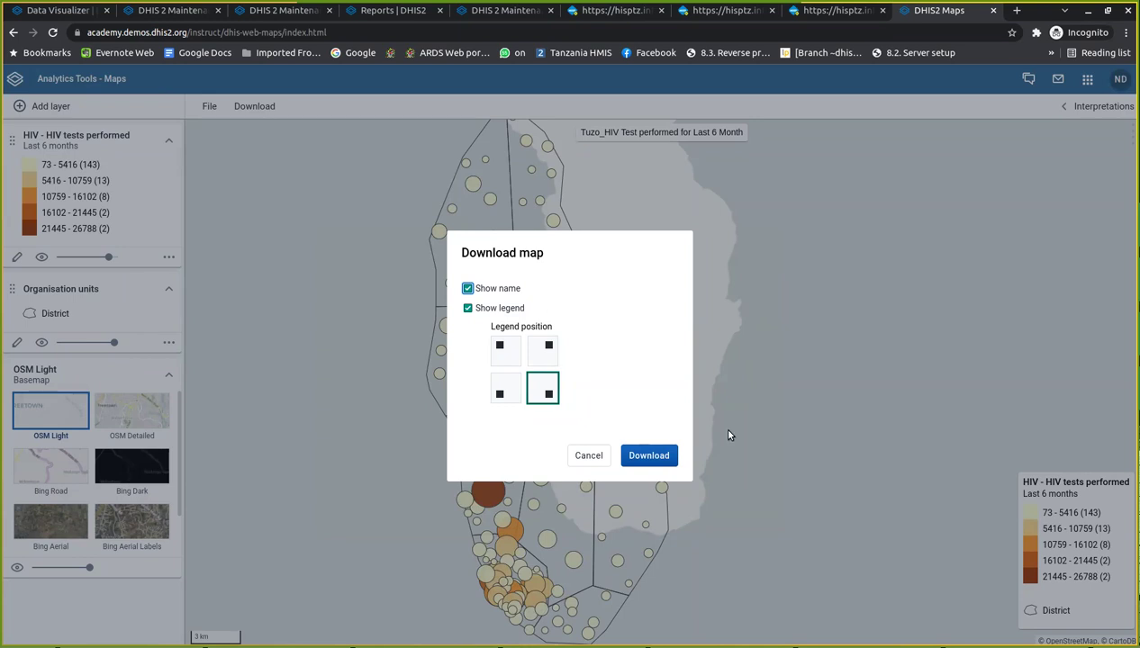
{"action": "left_click", "coordinate": [503, 394]}
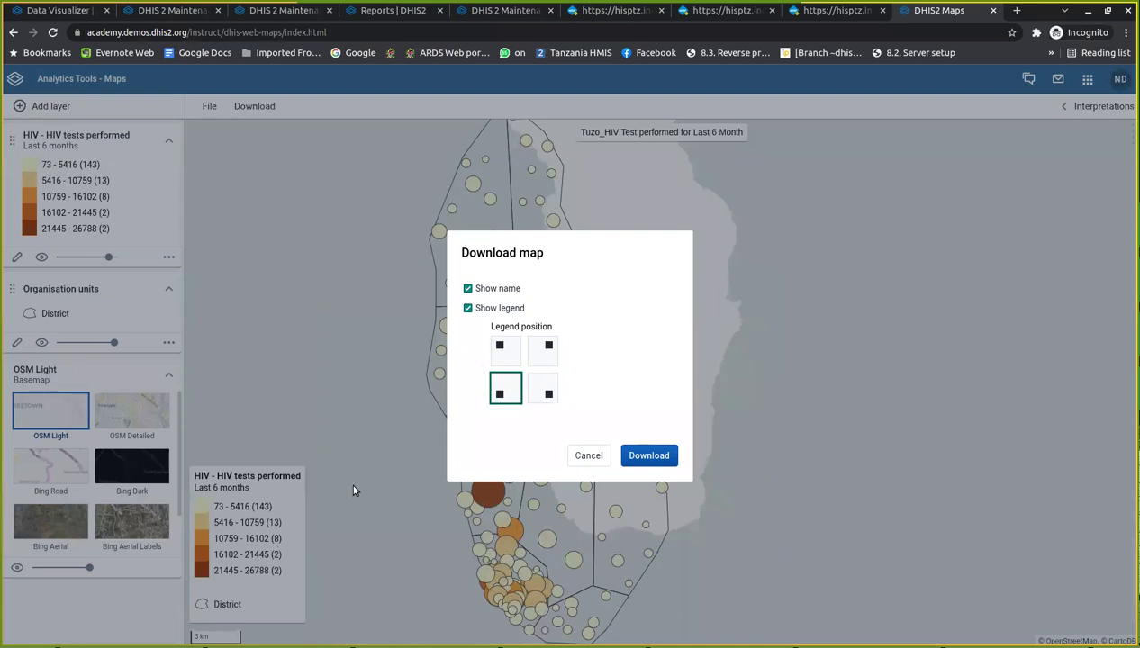
{"action": "left_click", "coordinate": [501, 355]}
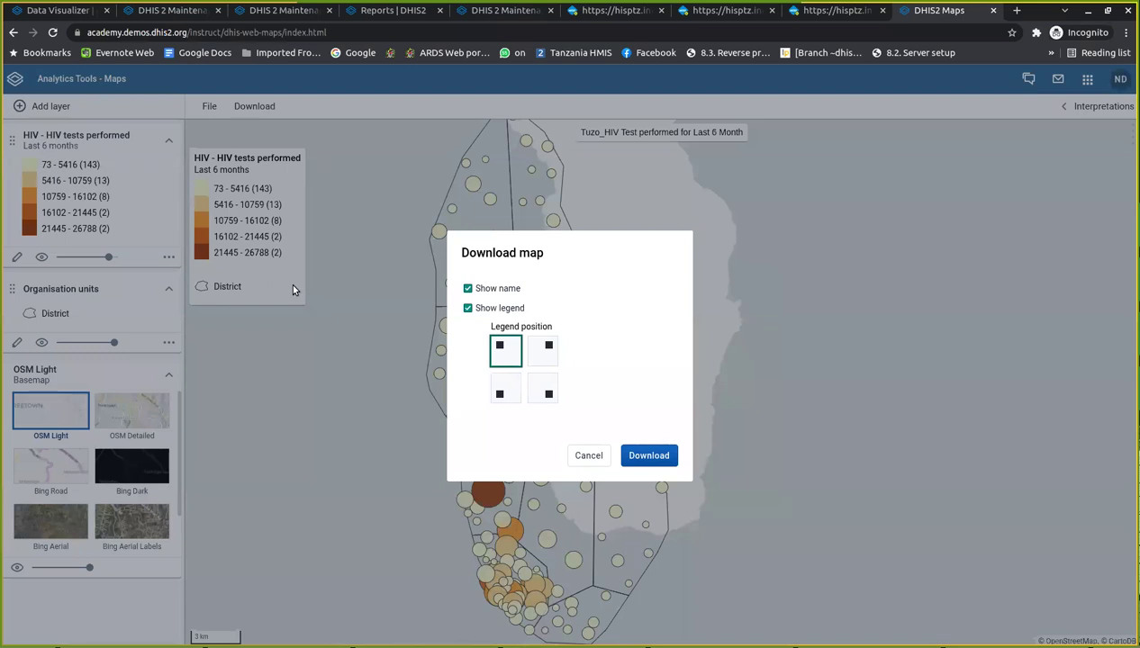
{"action": "left_click", "coordinate": [543, 351]}
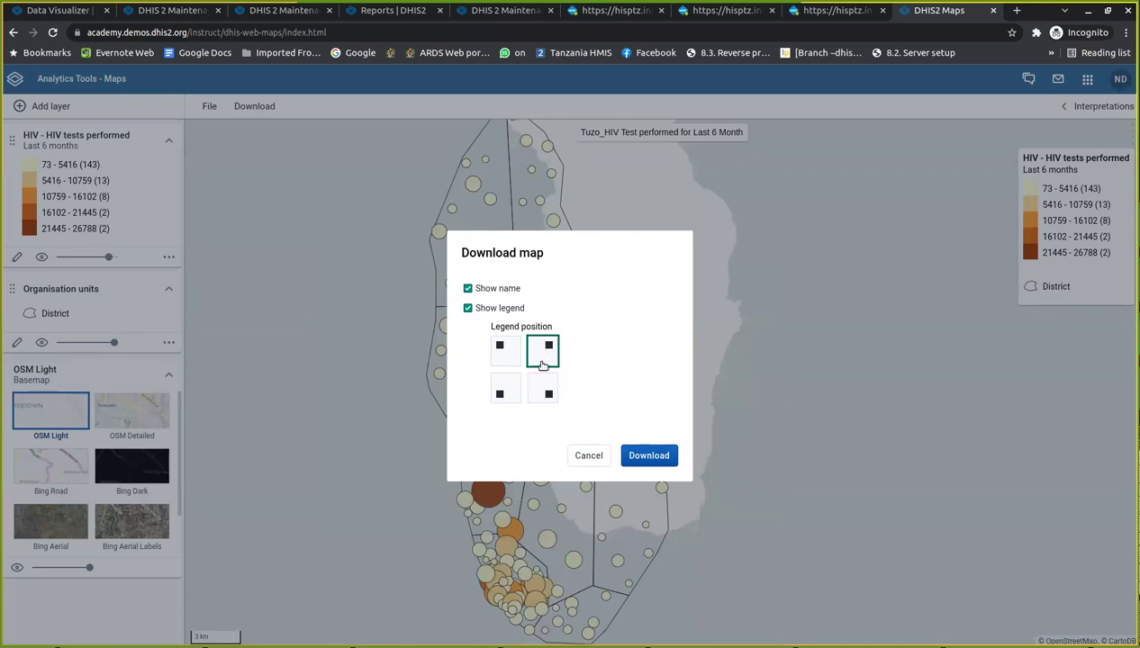
{"action": "left_click", "coordinate": [541, 387]}
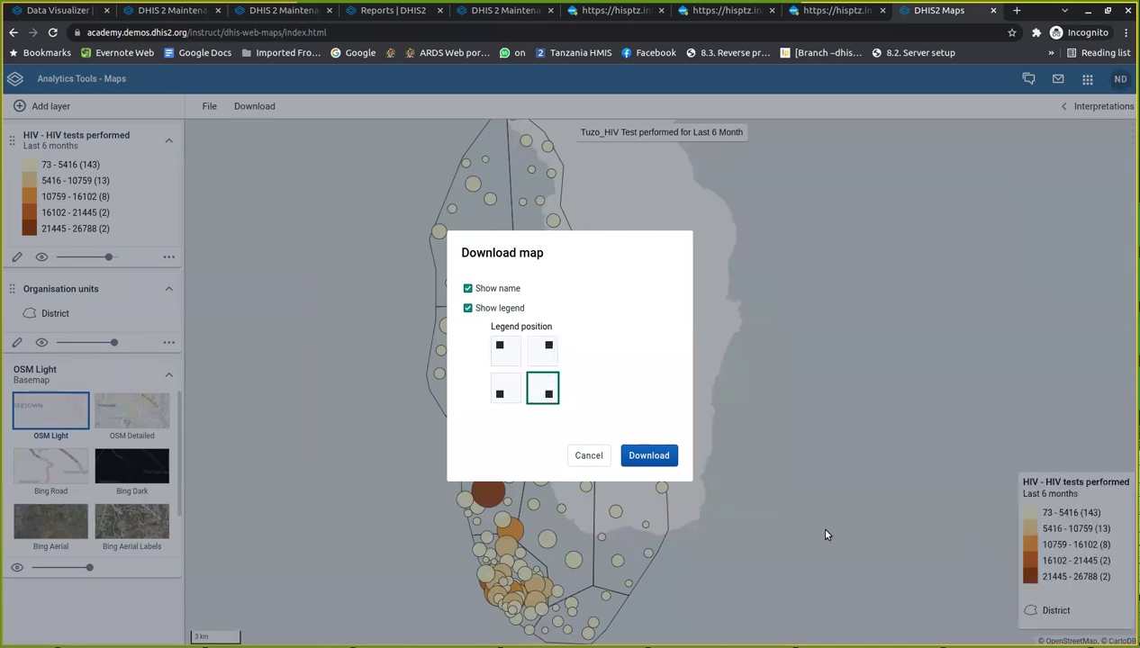
- Download the map image with its title and bottom-right legend, retrying twice, then close the dialog
{"action": "left_click", "coordinate": [649, 457]}
{"action": "left_click", "coordinate": [647, 456]}
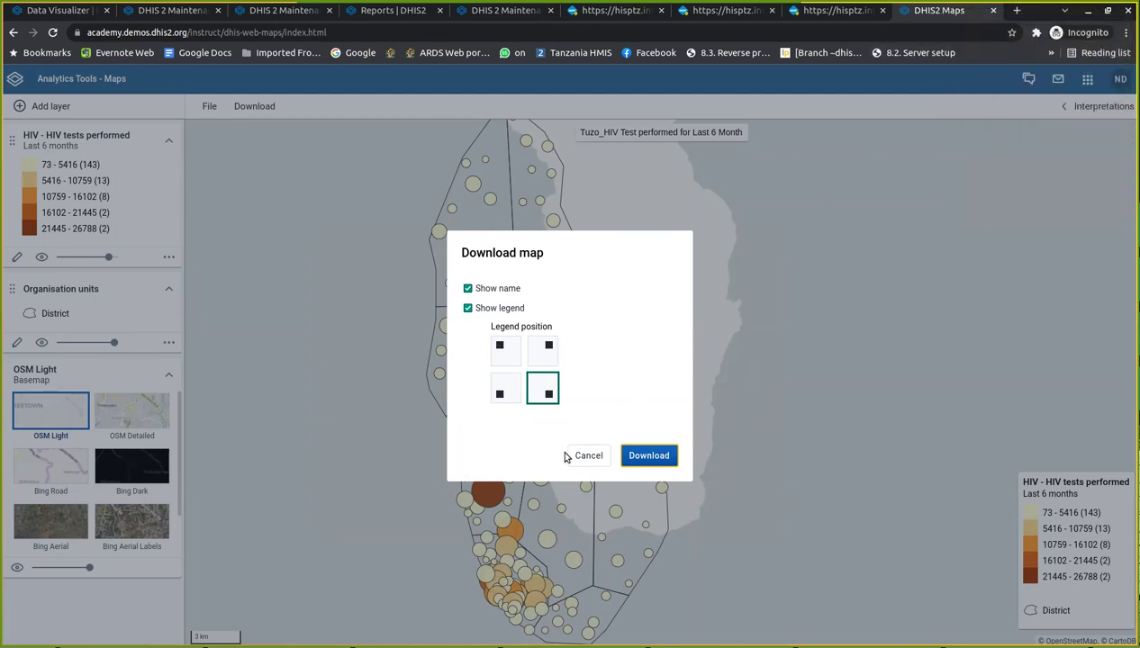
{"action": "left_click", "coordinate": [642, 459]}
{"action": "key", "text": "Escape"}
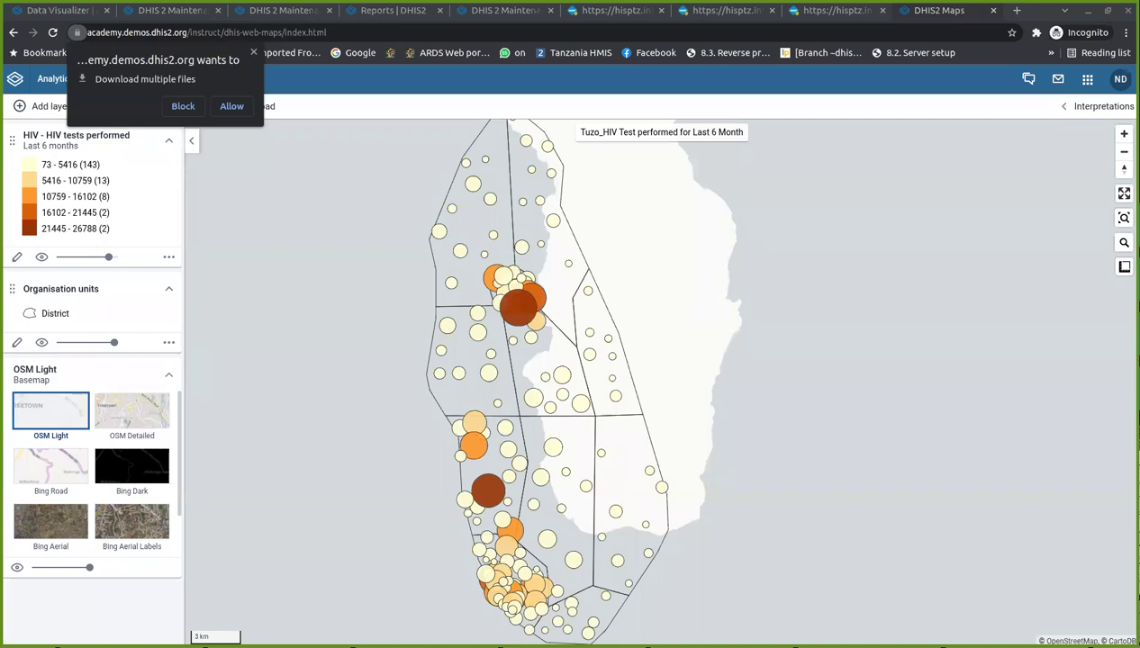
- Allow Chrome's multiple downloads so map-gbt9y9.png is saved, then dismiss the prompt
{"action": "left_click", "coordinate": [232, 108]}
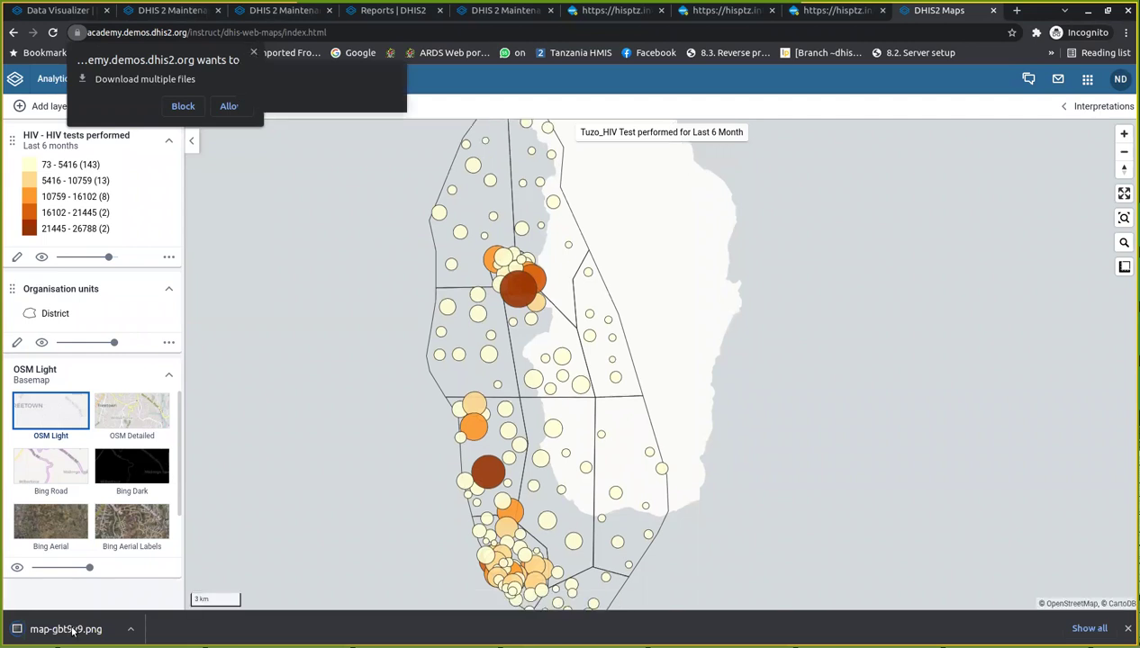
{"action": "left_click", "coordinate": [175, 594]}
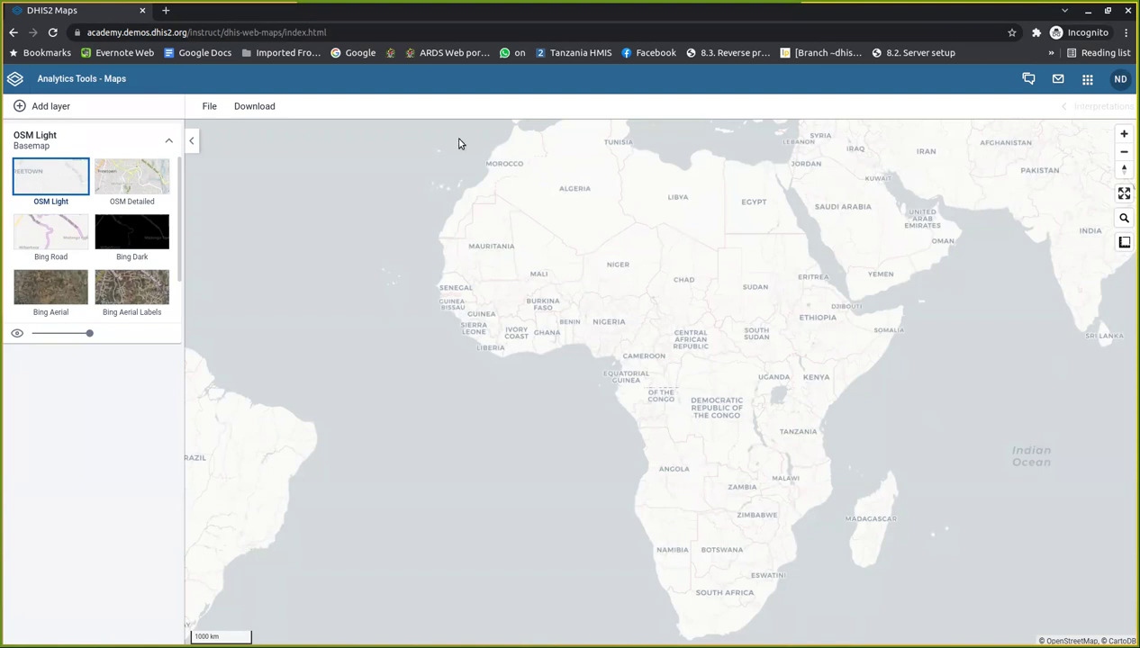
- Add a new Thematic layer and open its Indicator group dropdown on the Data tab
{"action": "left_click", "coordinate": [99, 110]}
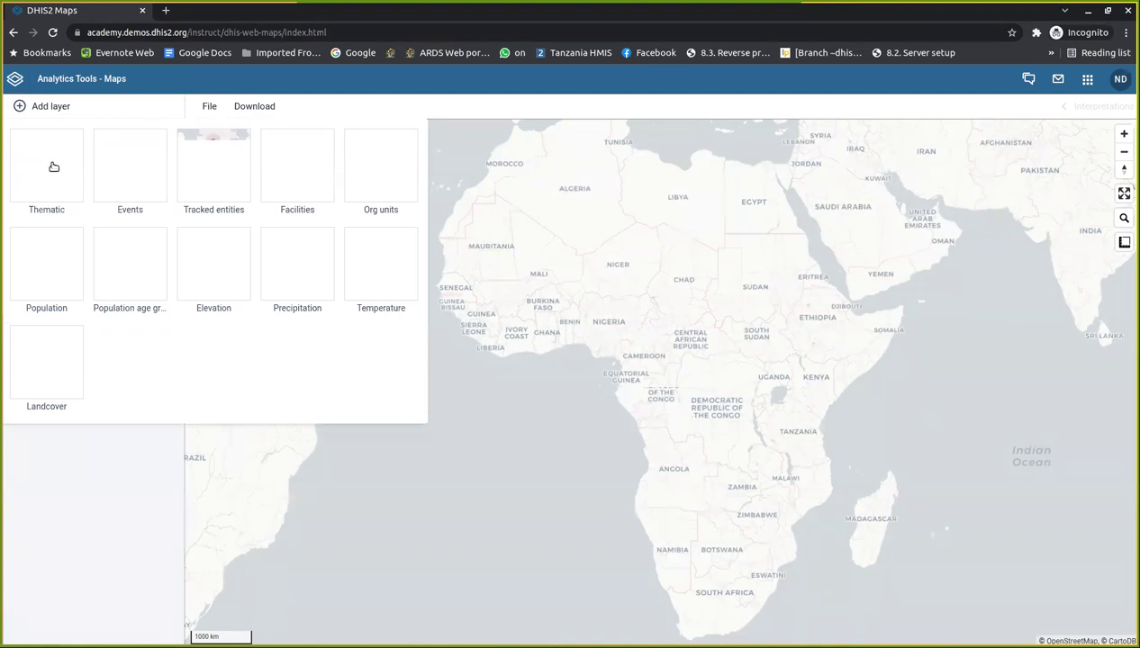
{"action": "left_click", "coordinate": [51, 166]}
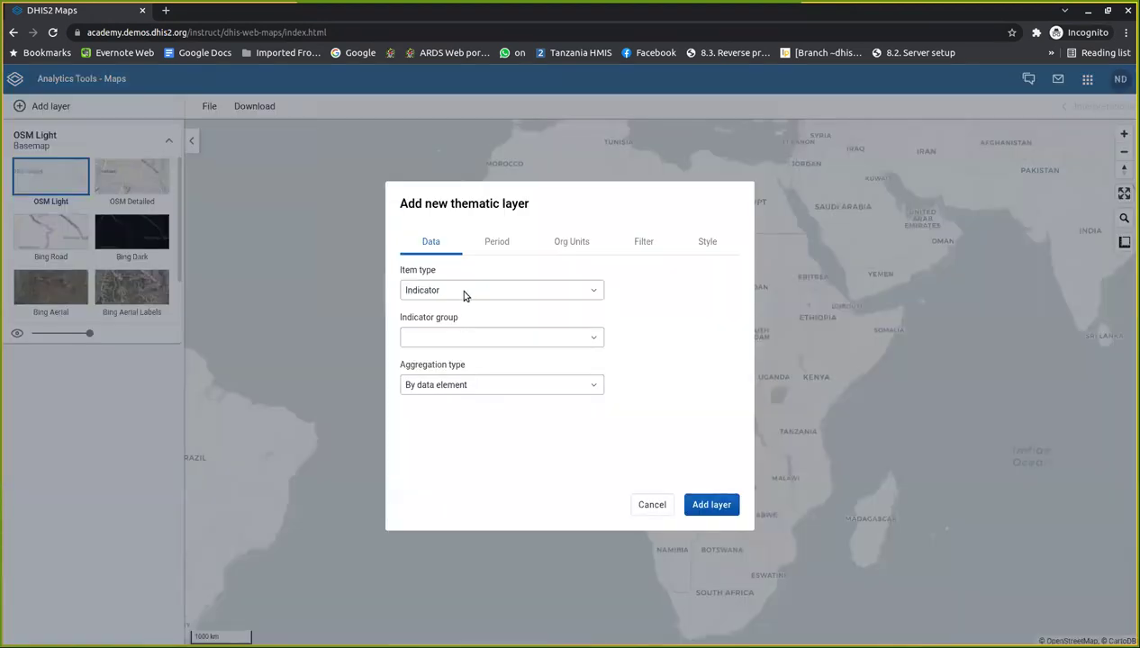
{"action": "left_click", "coordinate": [457, 342]}
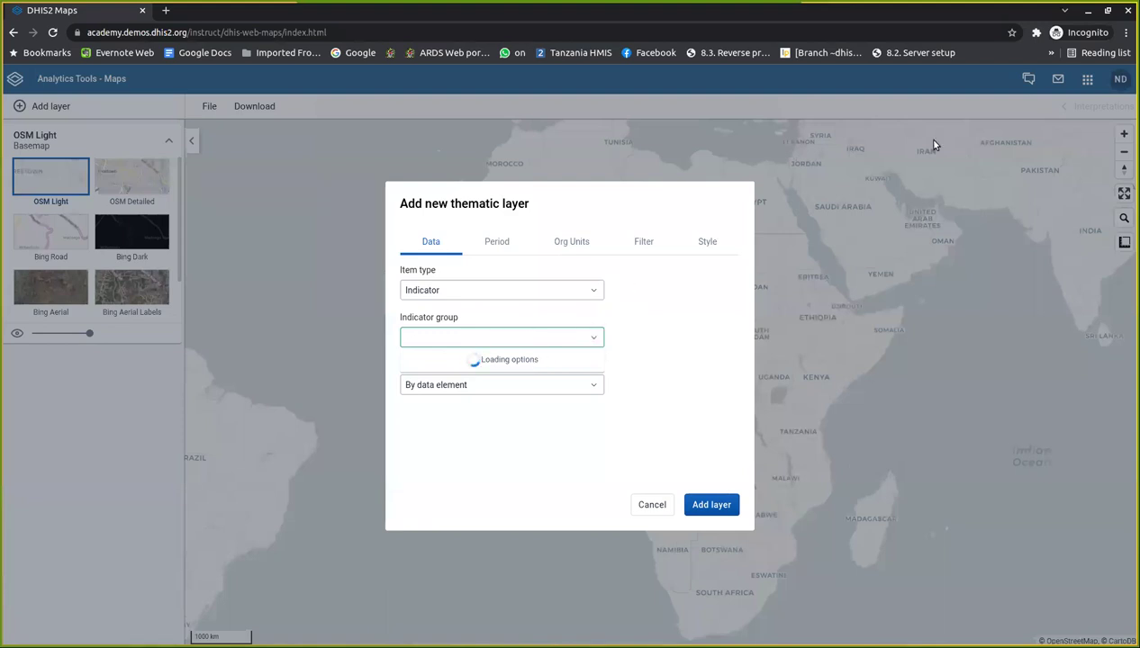
- Connect the computer's Wi-Fi to the HISP_ADMIN network from the Ubuntu system menu
{"action": "left_click", "coordinate": [1095, 1]}
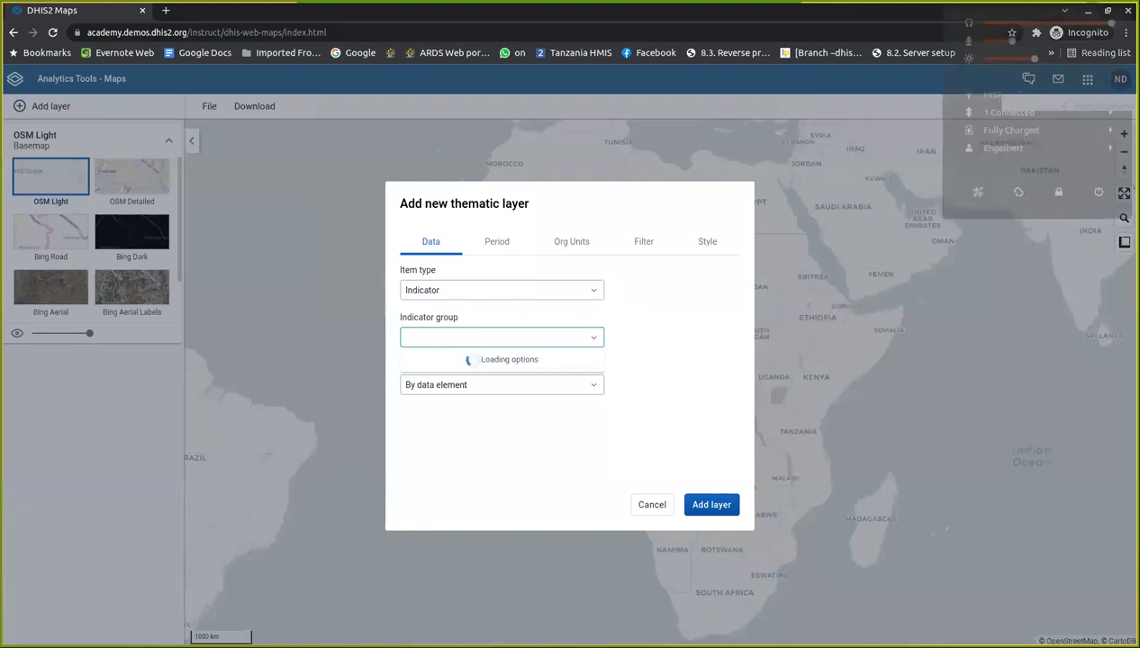
{"action": "left_click", "coordinate": [994, 98]}
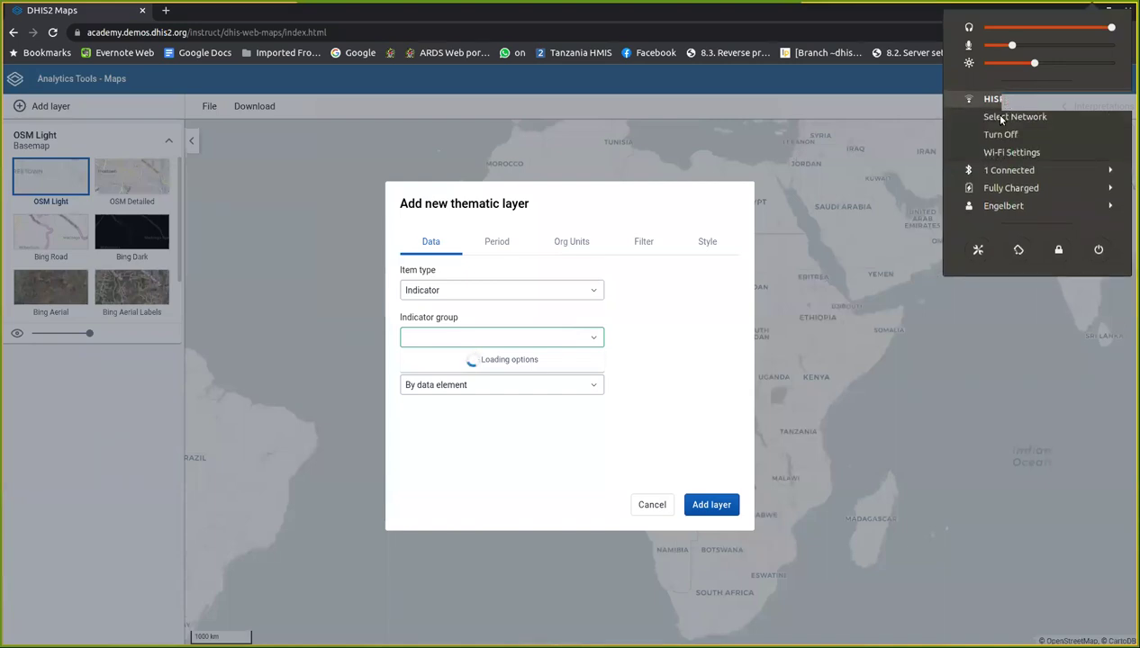
{"action": "left_click", "coordinate": [999, 117]}
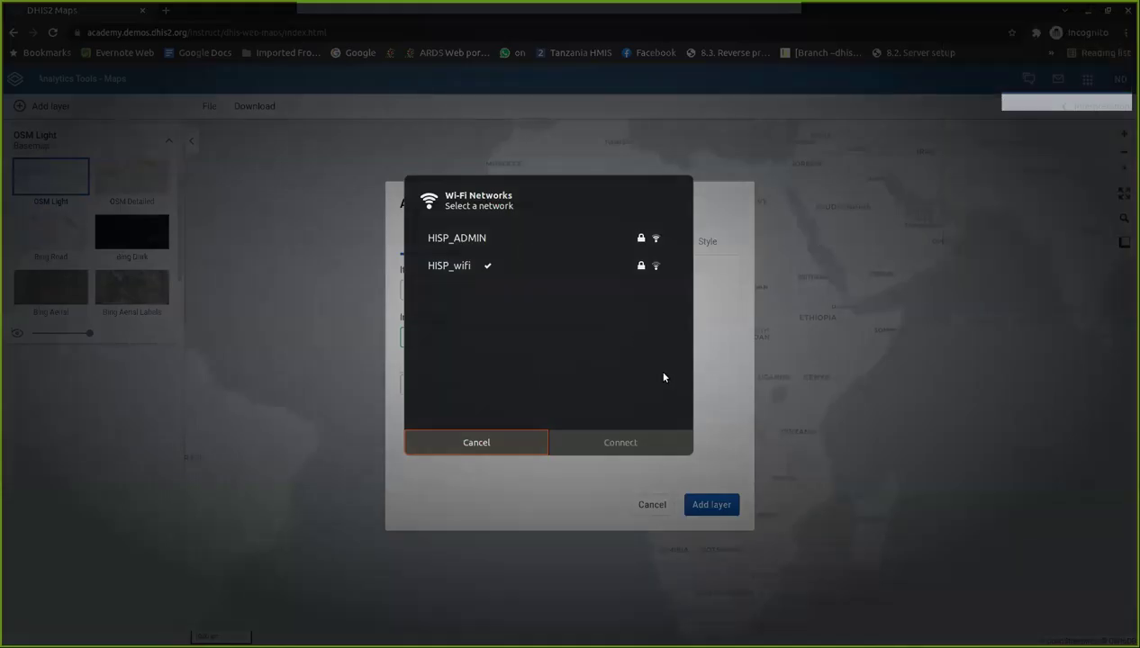
{"action": "left_click", "coordinate": [624, 443]}
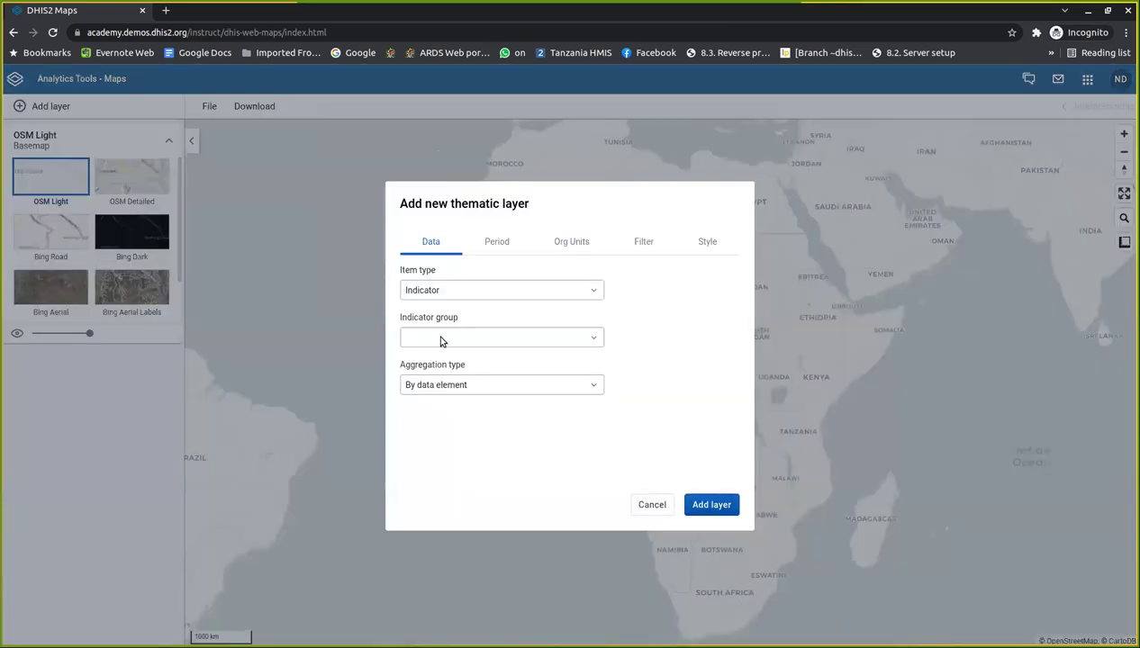
- Reopen the Indicator group dropdown, close the stuck list, and open it again to reload the groups
{"action": "left_click", "coordinate": [441, 340]}
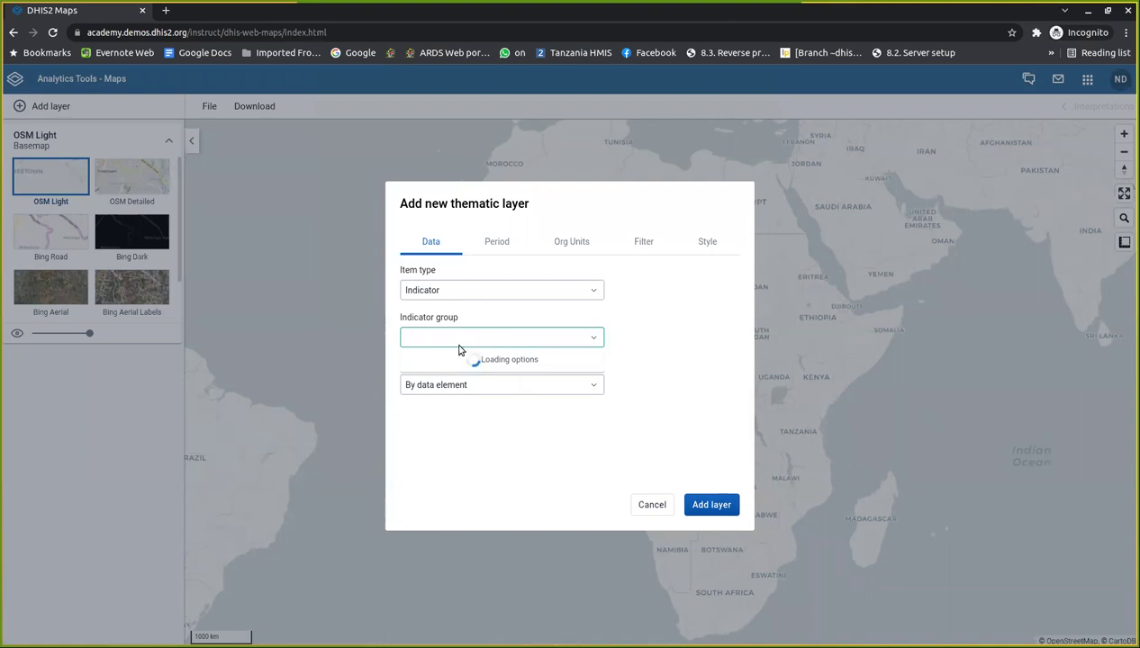
{"action": "left_click", "coordinate": [514, 370]}
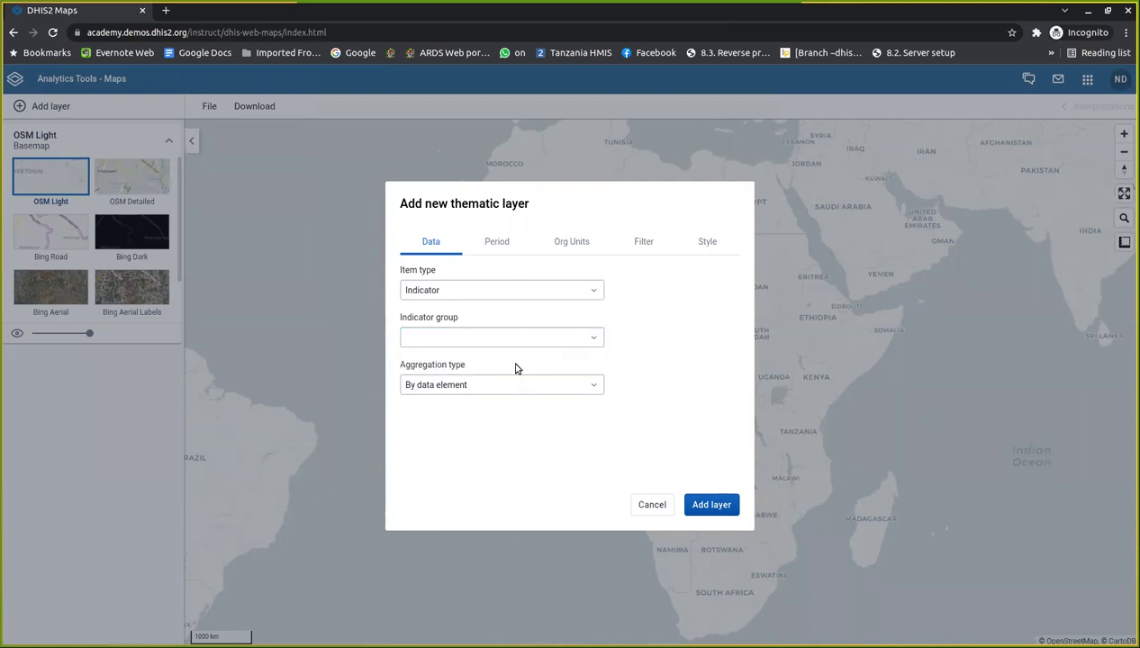
{"action": "left_click", "coordinate": [447, 340]}
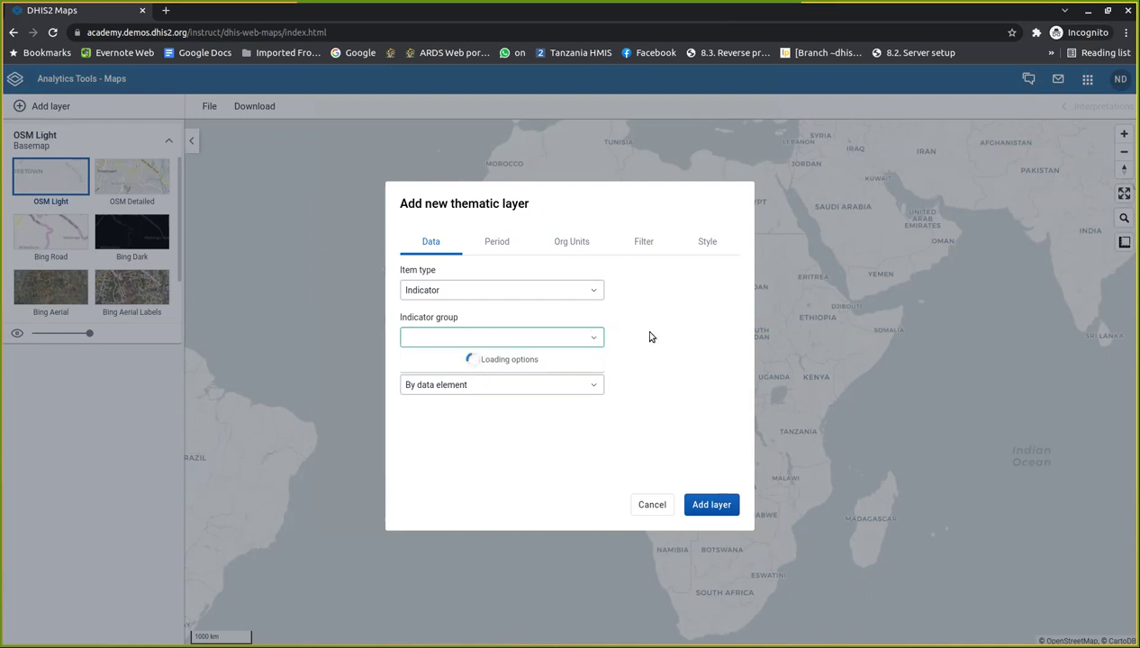
- Cancel the unfinished thematic layer and reload the Maps page with F5
{"action": "left_click", "coordinate": [649, 509]}
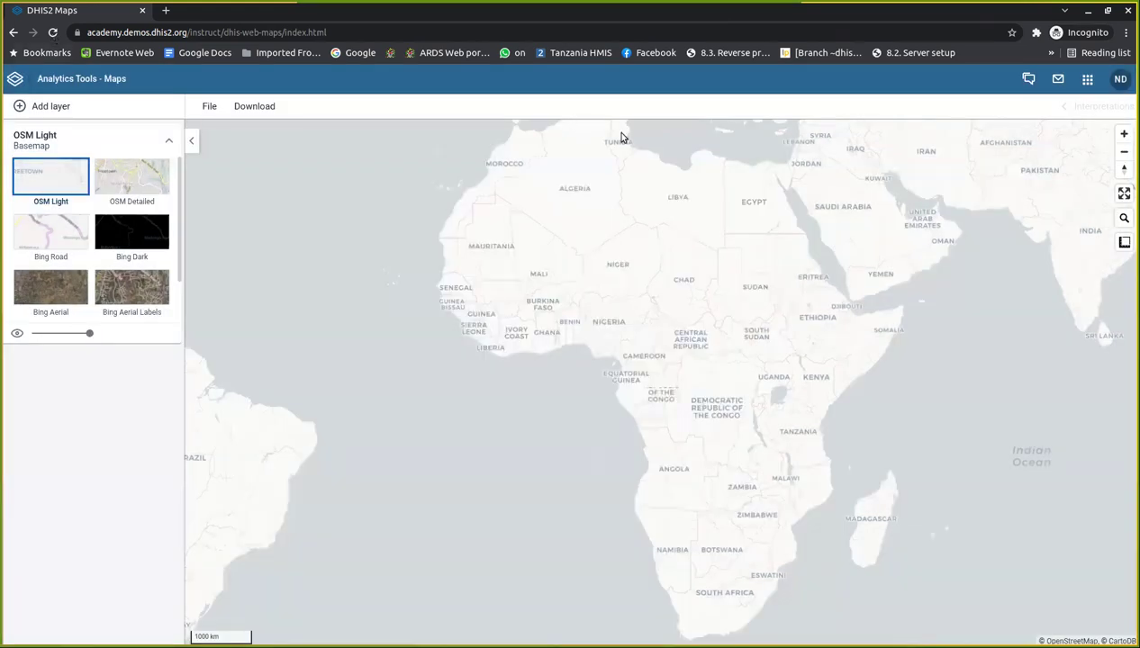
{"action": "key", "text": "F5"}
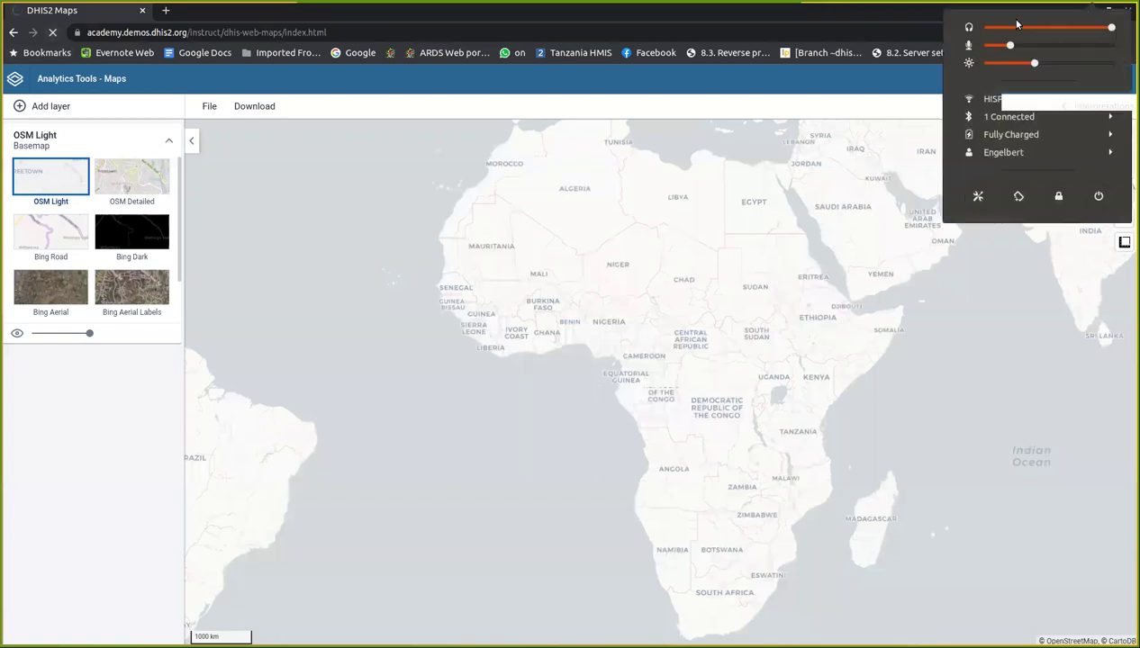
{"action": "left_click", "coordinate": [784, 185]}
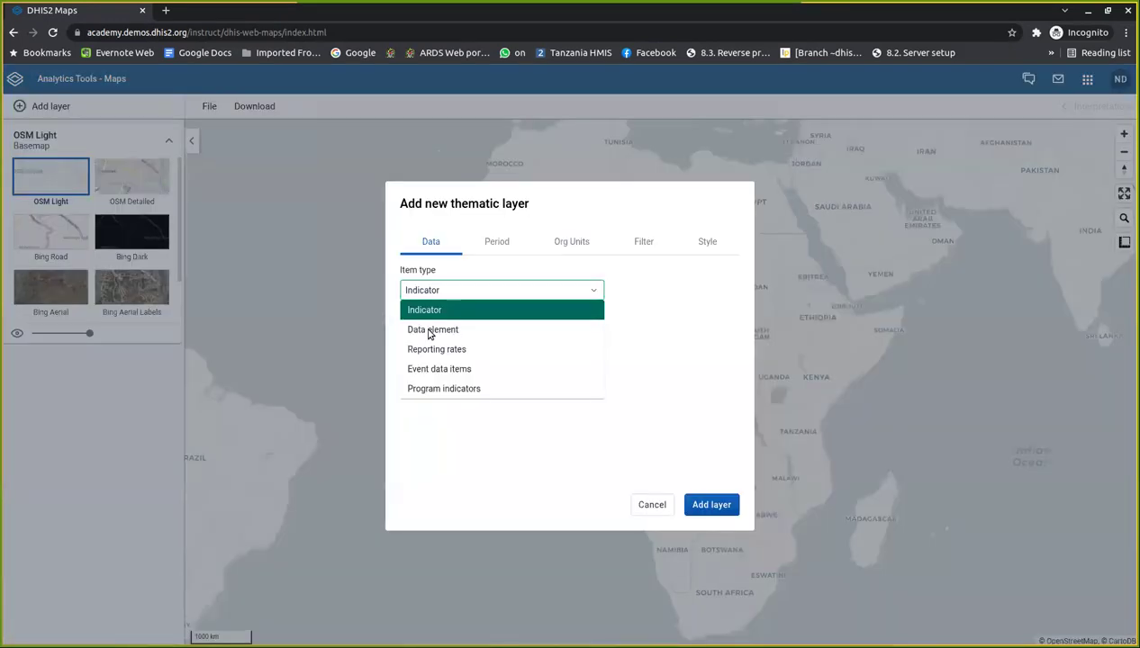
- Start a thematic layer with Item type Indicator, open the indicator groups, then cancel it
{"action": "left_click", "coordinate": [453, 328]}
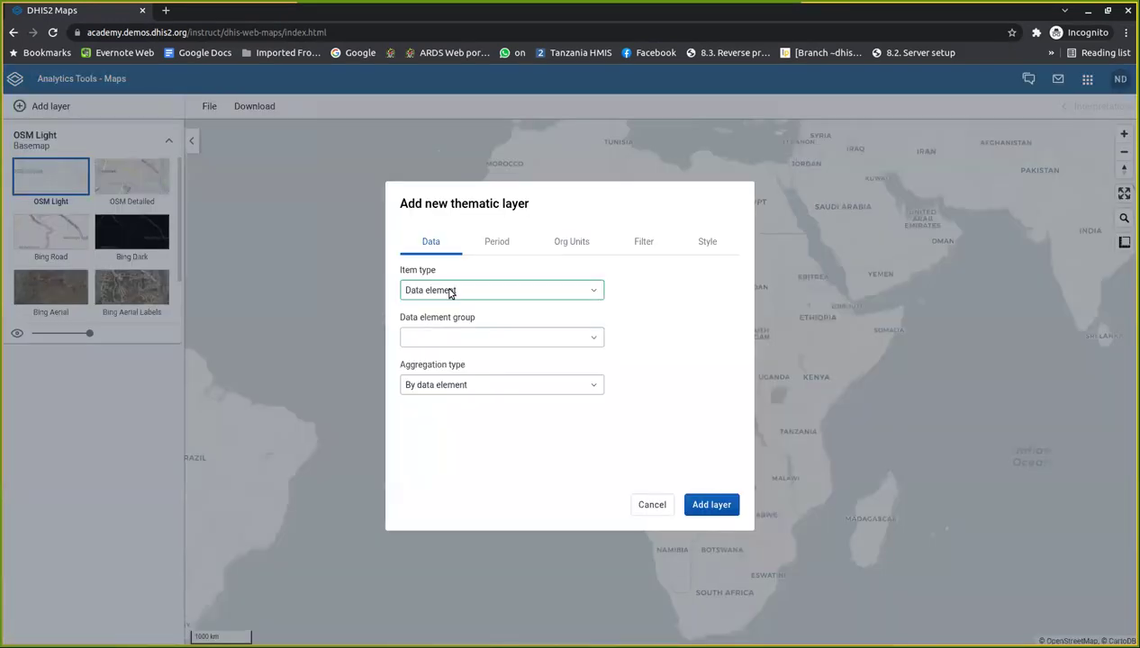
{"action": "left_click", "coordinate": [450, 292]}
{"action": "left_click", "coordinate": [439, 306]}
{"action": "left_click", "coordinate": [448, 340]}
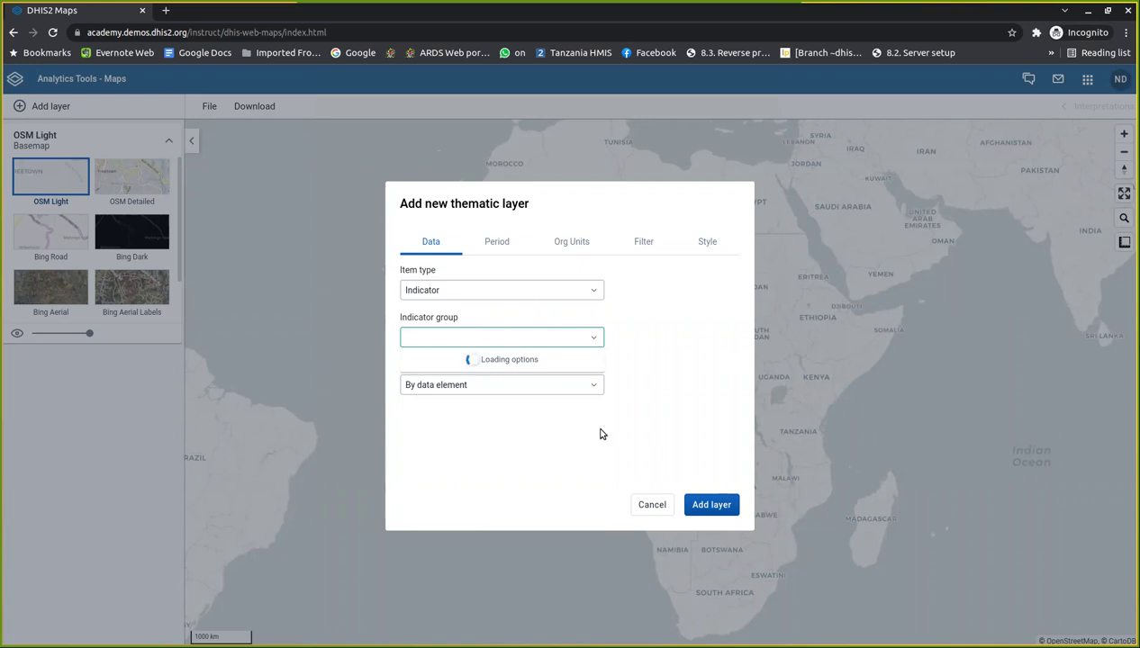
{"action": "left_click", "coordinate": [650, 504]}
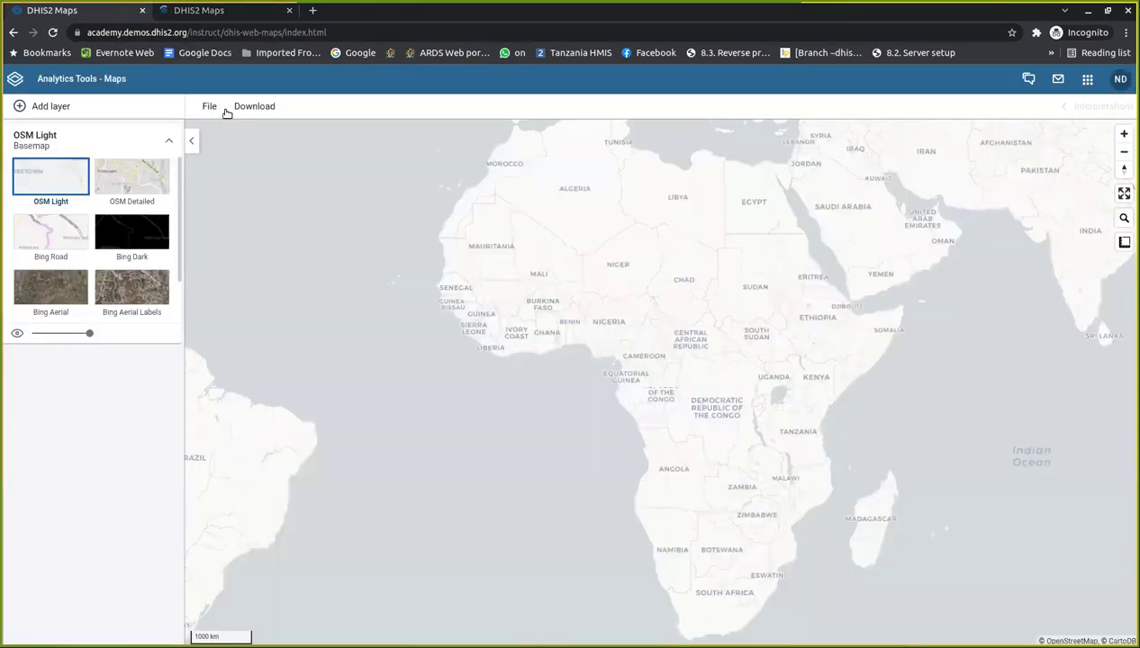
- Open the saved HIV tests map by filtering the saved maps for 'Tuzo'
{"action": "left_click", "coordinate": [220, 109]}
{"action": "left_click", "coordinate": [232, 177]}
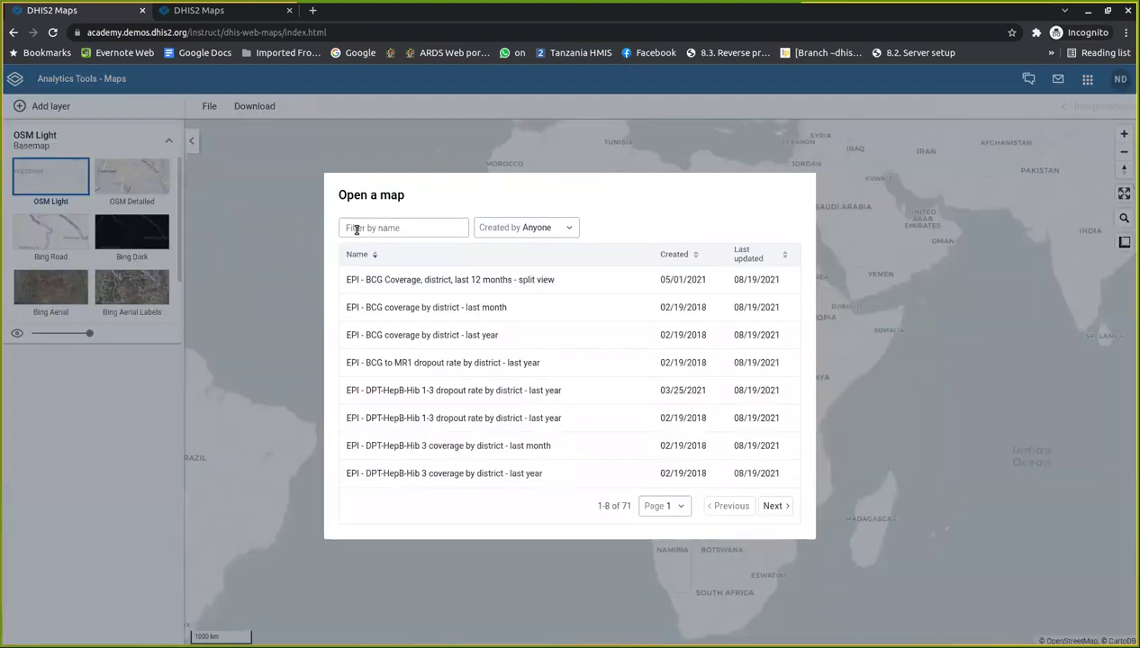
{"action": "left_click", "coordinate": [355, 230]}
{"action": "type", "text": "Tuzo"}
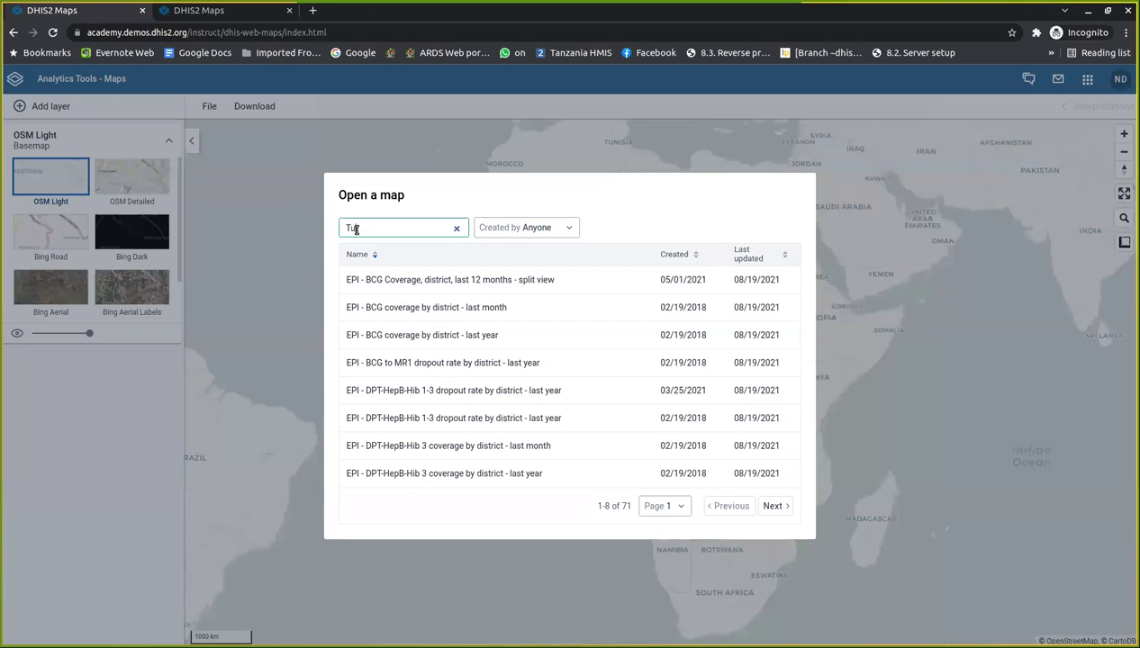
{"action": "left_click", "coordinate": [422, 283]}
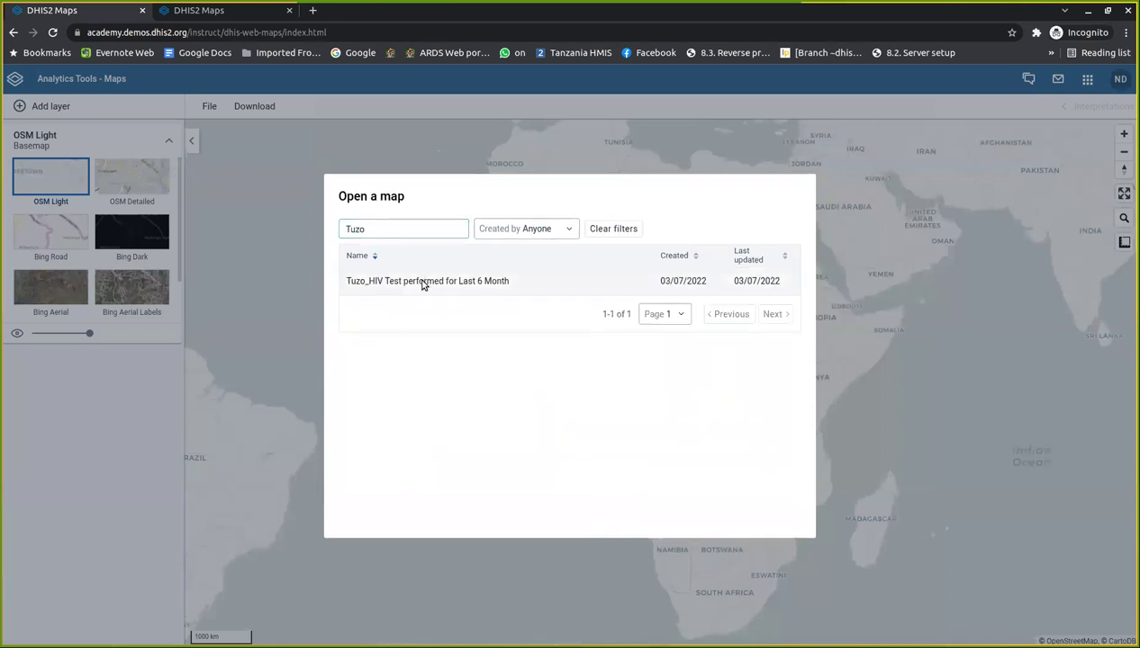
{"action": "left_click", "coordinate": [422, 281]}
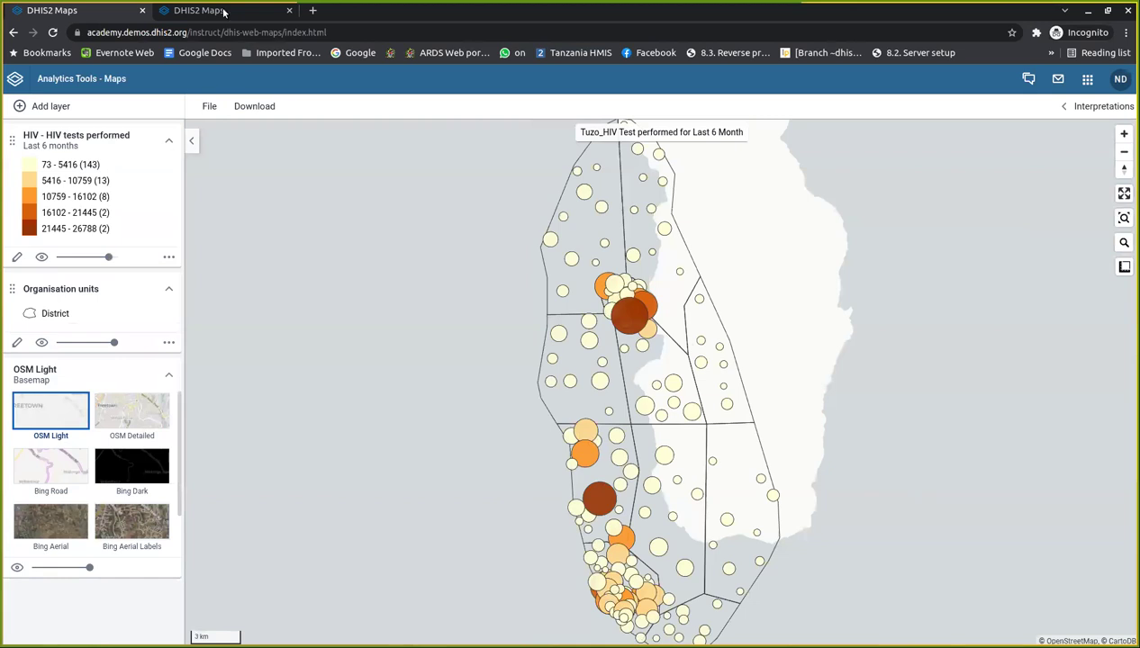
- Back on the HIV map tab, start a fresh blank map from the File menu
{"action": "left_click", "coordinate": [223, 11]}
{"action": "left_click", "coordinate": [95, 13]}
{"action": "left_click", "coordinate": [207, 108]}
- Start a new blank map and add a thematic layer to it
{"action": "left_click", "coordinate": [237, 135]}
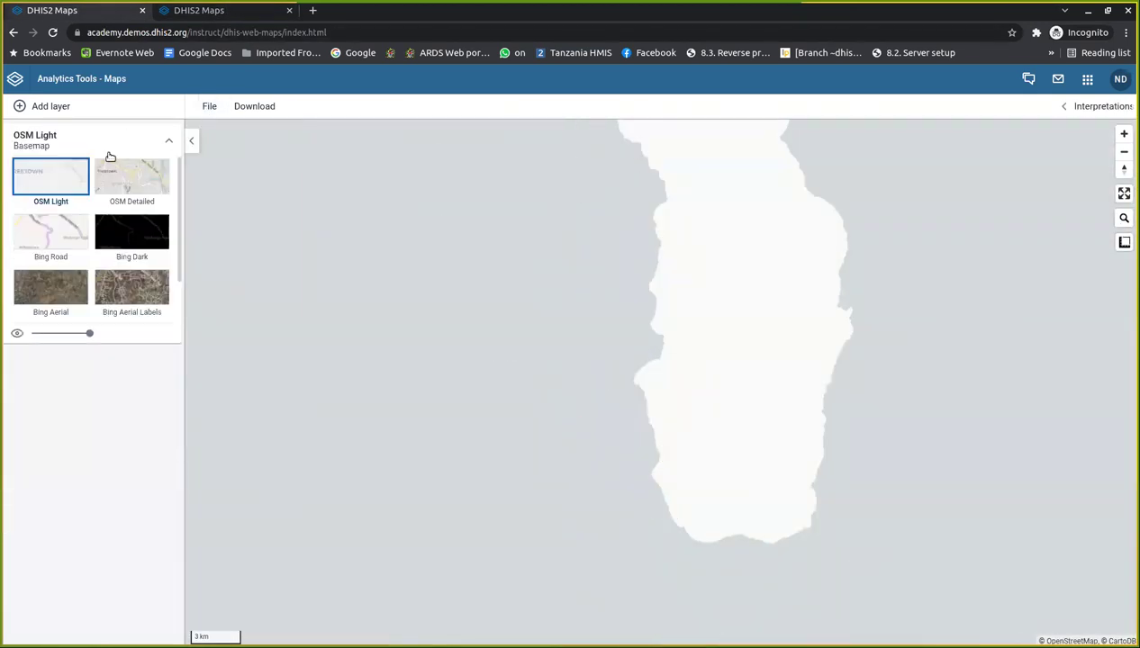
{"action": "left_click", "coordinate": [73, 108]}
{"action": "left_click", "coordinate": [61, 165]}
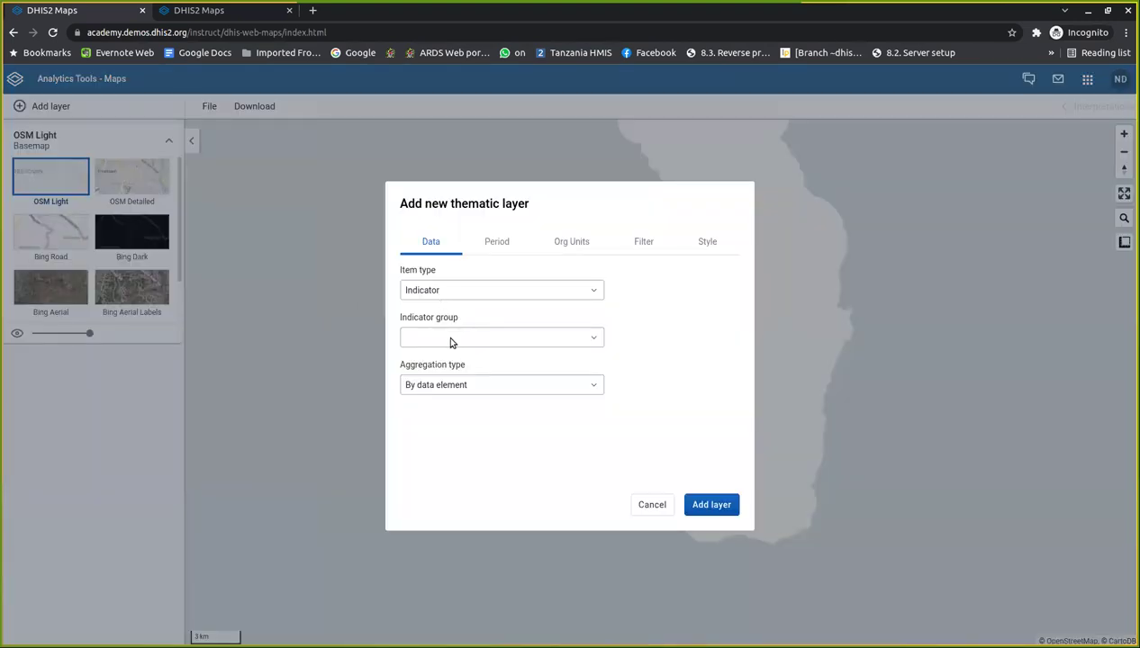
- Set the layer's indicator to EPI - BCG coverage (%) from the Immunization - coverages group
{"action": "left_click", "coordinate": [450, 342]}
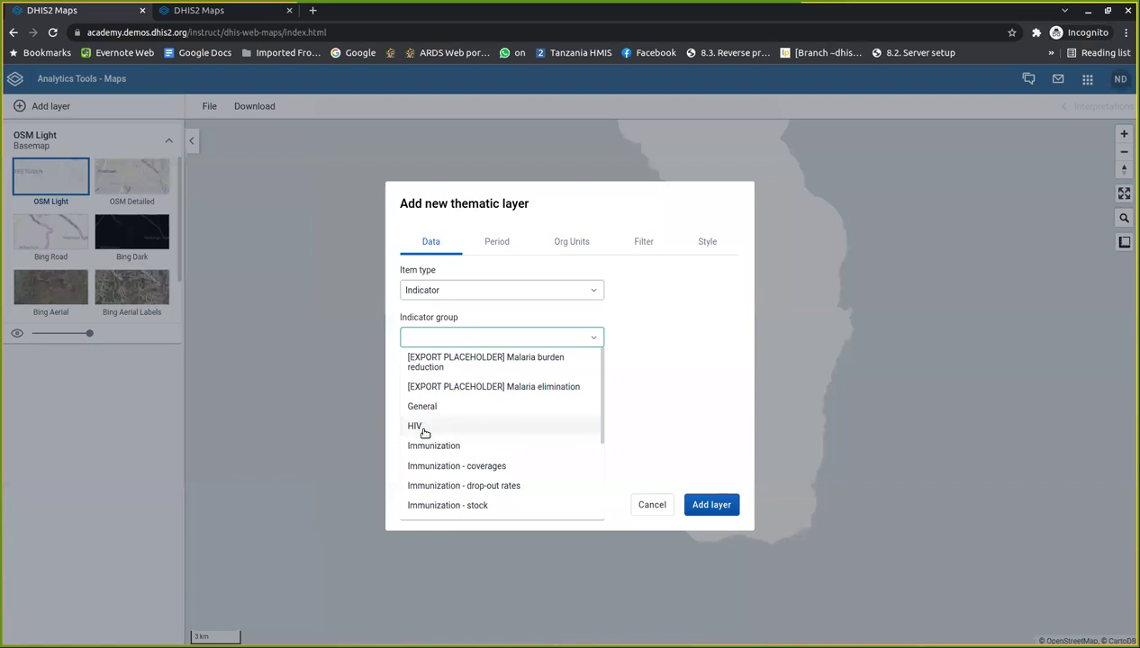
{"action": "left_click", "coordinate": [432, 466]}
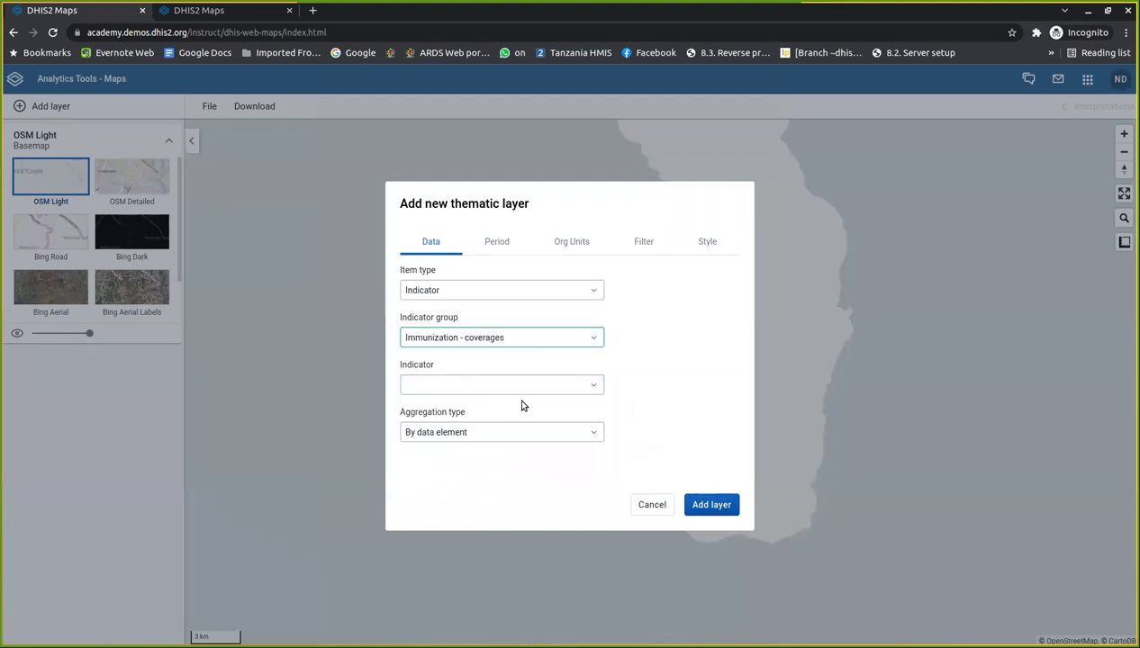
{"action": "left_click", "coordinate": [461, 386]}
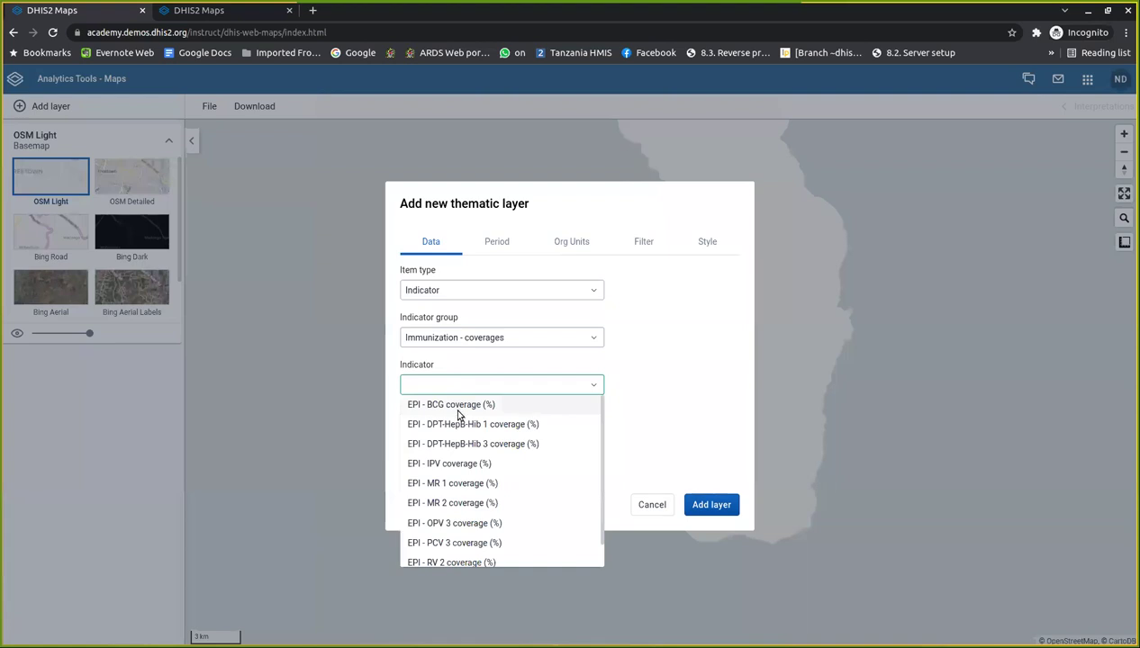
{"action": "left_click", "coordinate": [459, 407]}
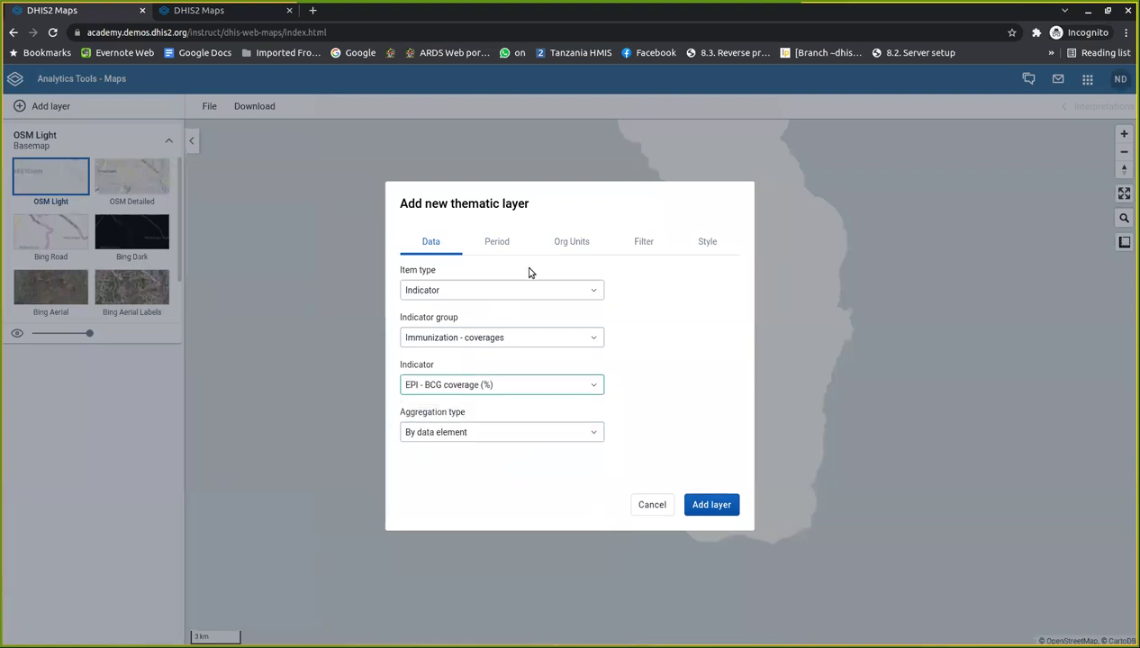
- Set the layer's relative period to Last 6 months
{"action": "left_click", "coordinate": [497, 241]}
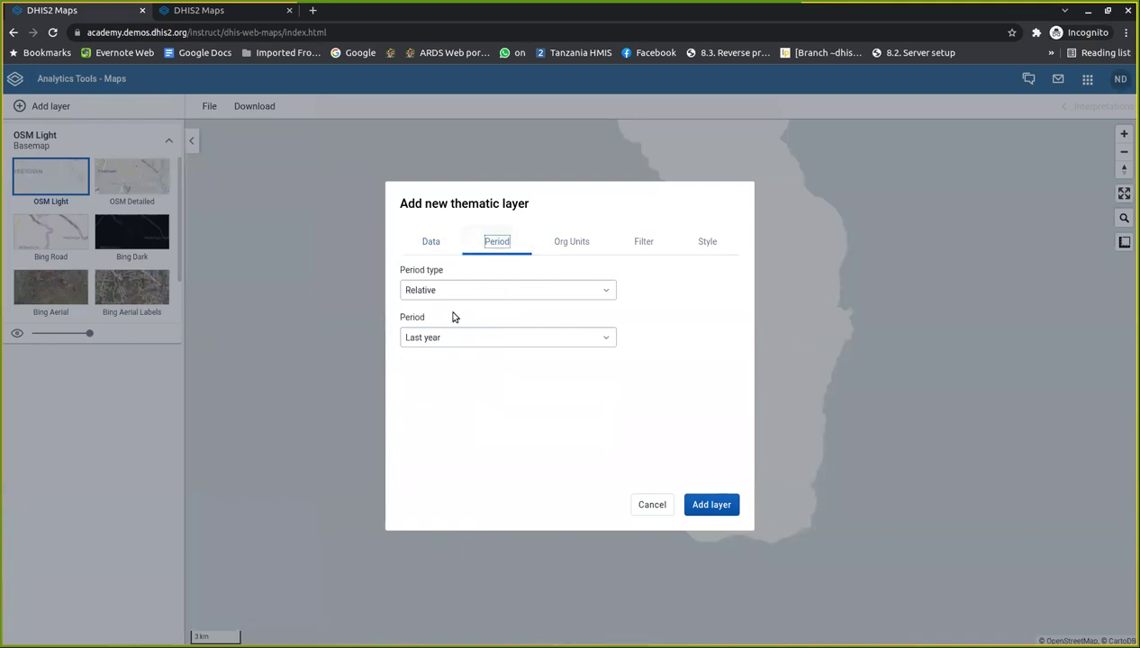
{"action": "left_click", "coordinate": [448, 339]}
{"action": "scroll", "coordinate": [464, 465], "scroll_direction": "down", "scroll_amount": 6}
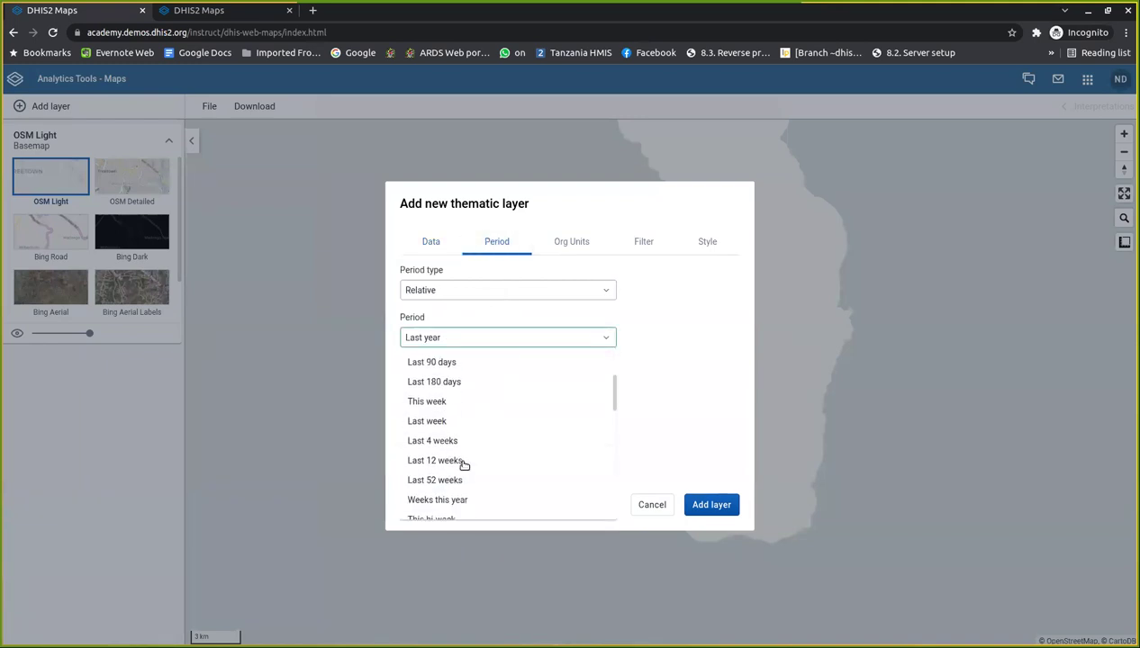
{"action": "scroll", "coordinate": [463, 464], "scroll_direction": "down", "scroll_amount": 1}
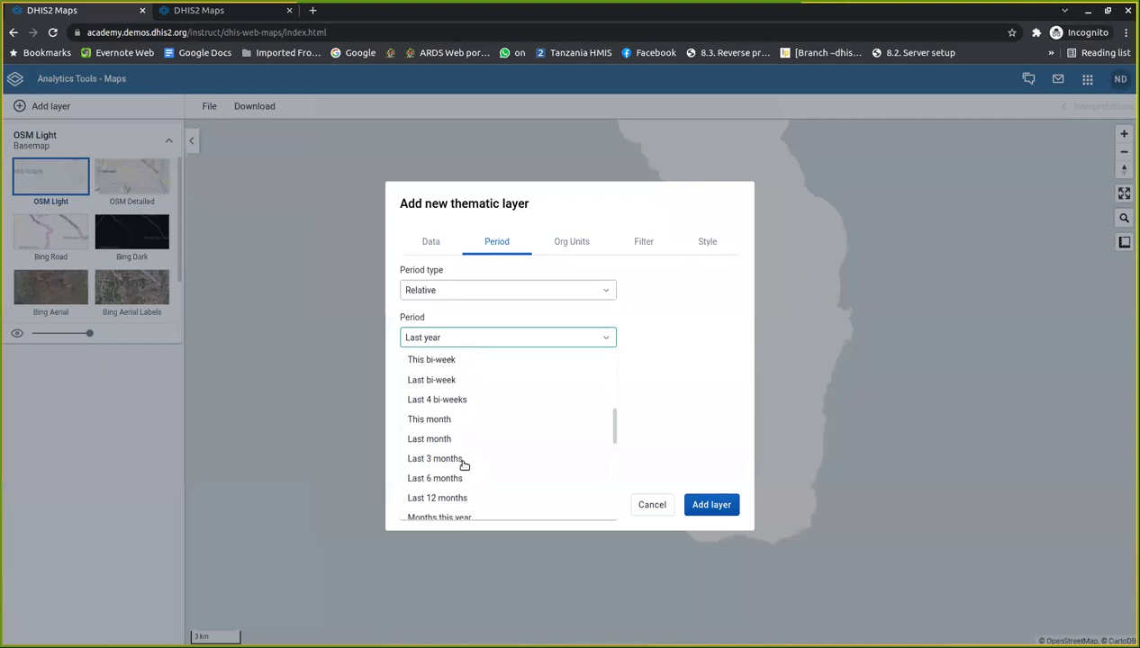
{"action": "left_click", "coordinate": [434, 478]}
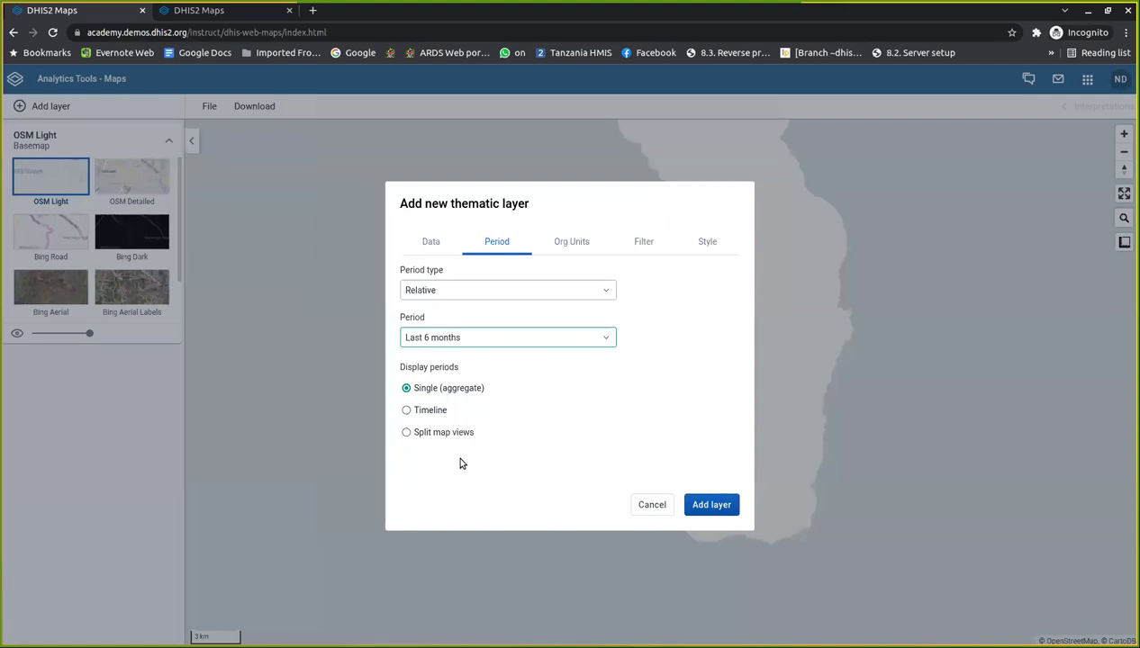
- Change the layer's relative period to Last 12 months instead
{"action": "left_click", "coordinate": [446, 335]}
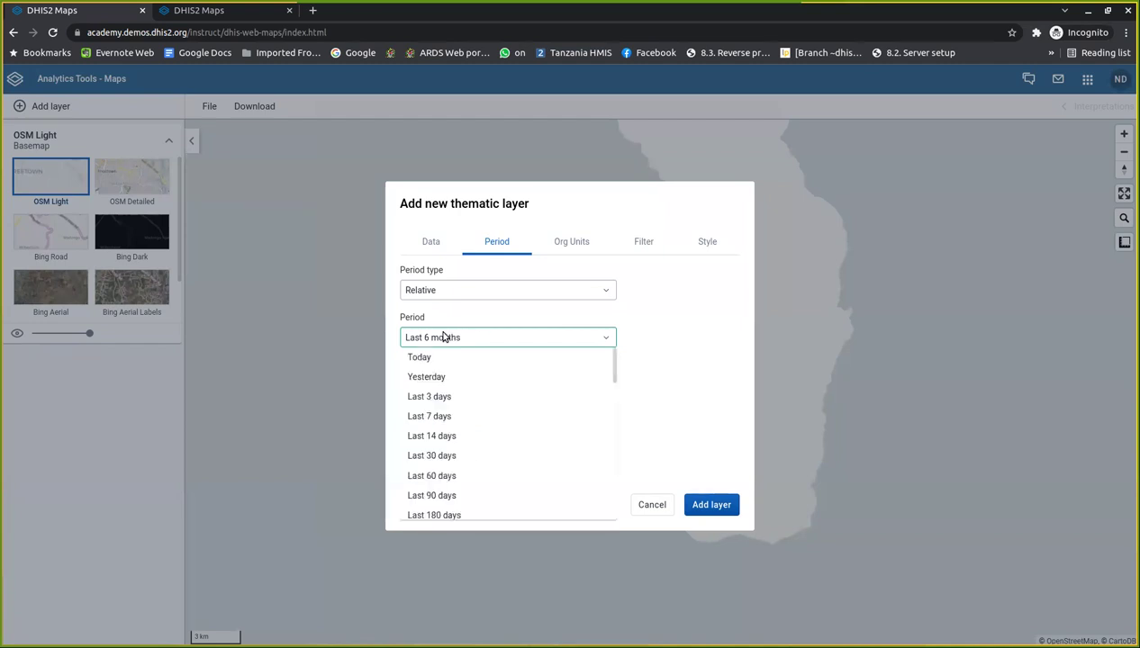
{"action": "scroll", "coordinate": [462, 415], "scroll_direction": "down", "scroll_amount": 5}
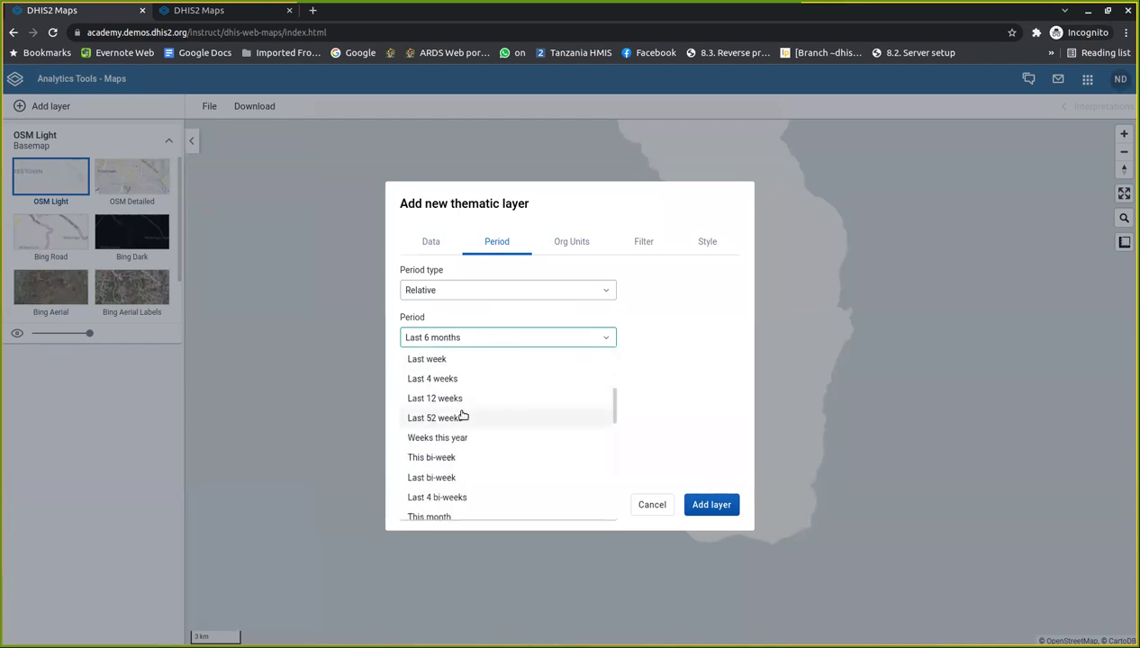
{"action": "scroll", "coordinate": [462, 415], "scroll_direction": "down", "scroll_amount": 5}
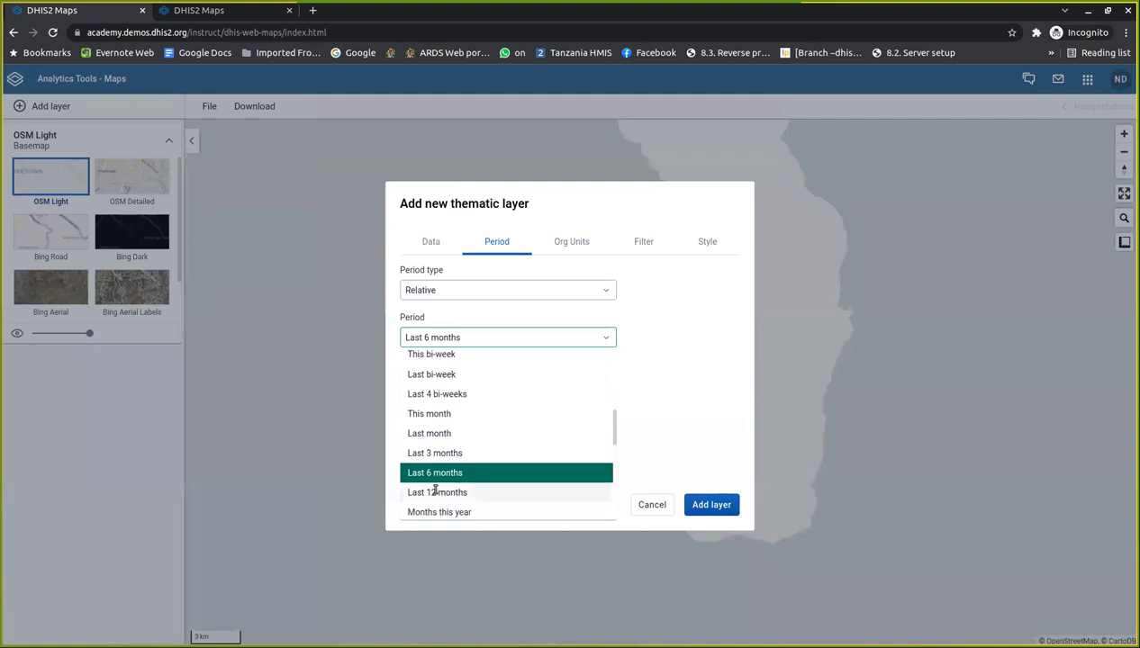
{"action": "left_click", "coordinate": [431, 489]}
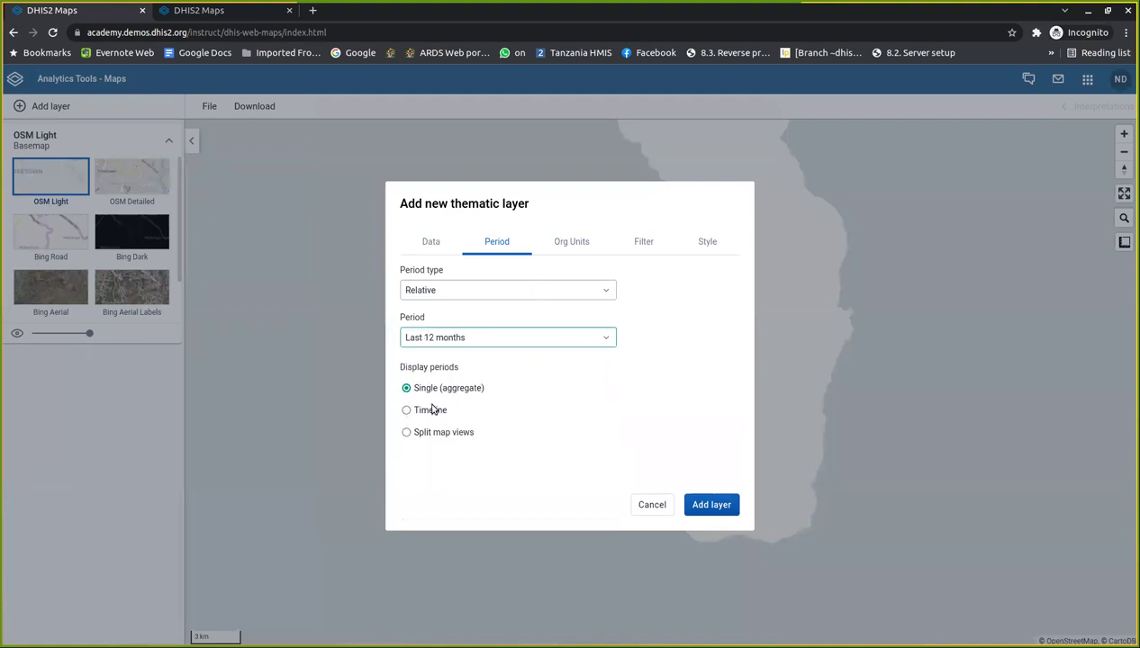
- Choose Trainingland with District as the only level, and add the BCG coverage layer to the map
{"action": "left_click", "coordinate": [573, 243]}
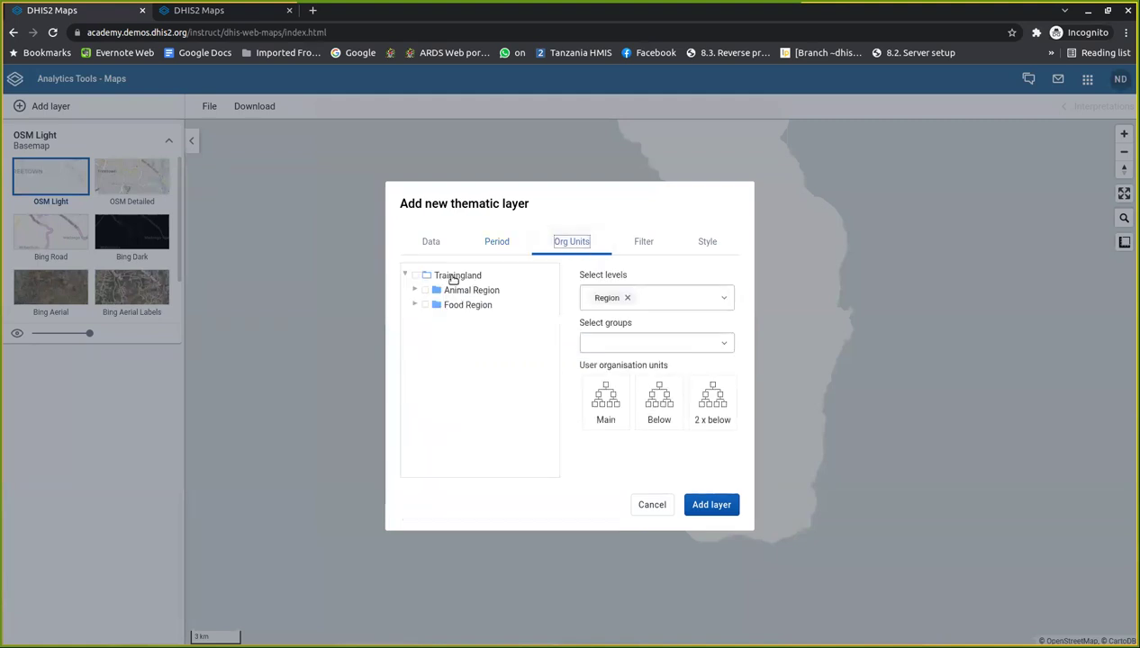
{"action": "left_click", "coordinate": [440, 277]}
{"action": "double_click", "coordinate": [627, 297]}
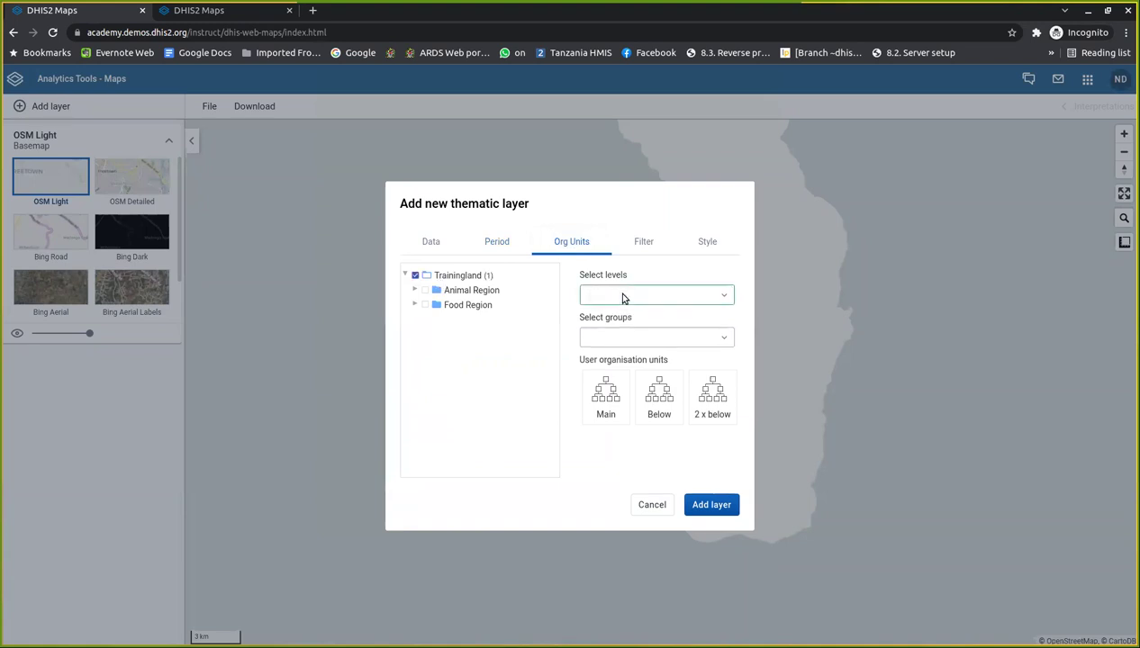
{"action": "left_click", "coordinate": [623, 297]}
{"action": "left_click", "coordinate": [613, 362]}
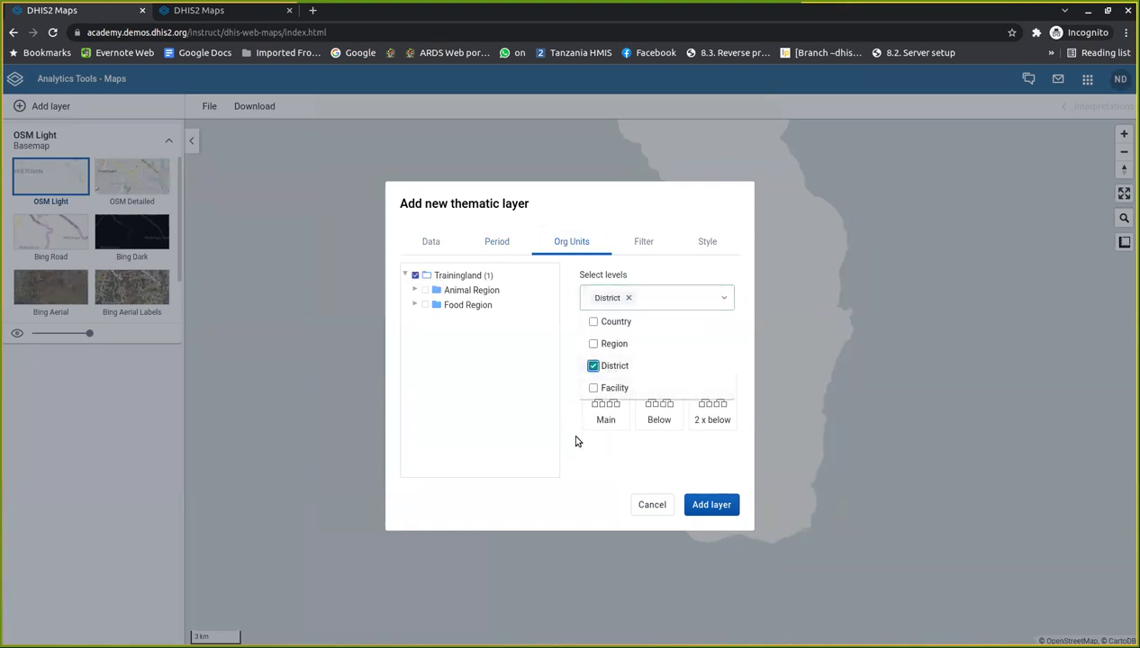
{"action": "left_click", "coordinate": [578, 445]}
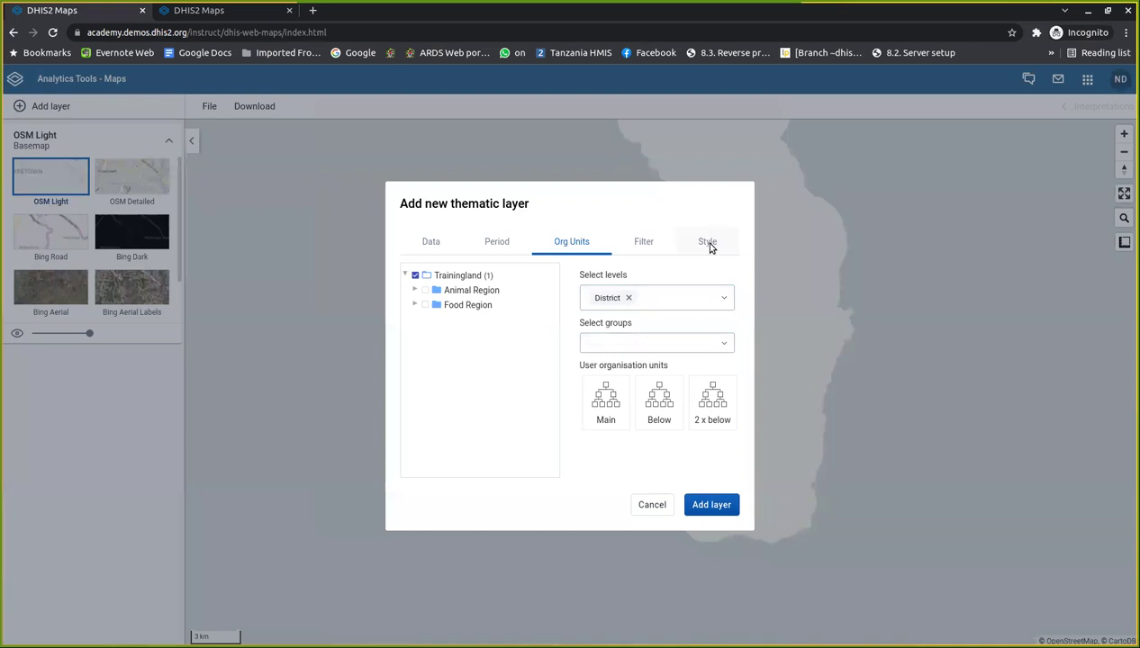
{"action": "left_click", "coordinate": [707, 506]}
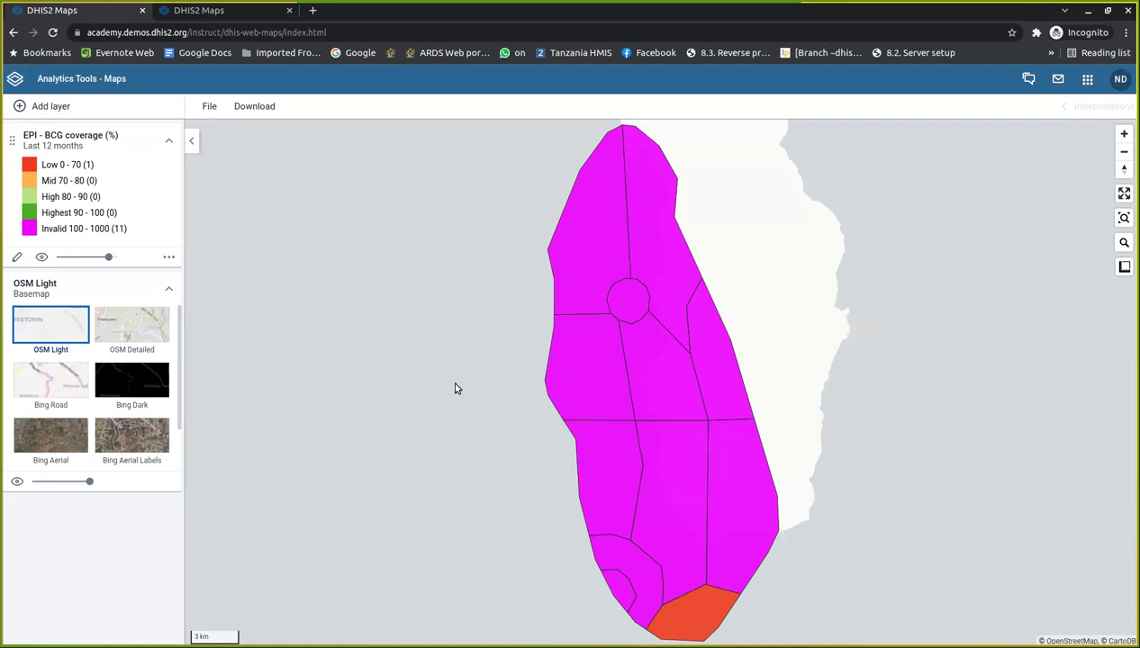
- Switch the BCG coverage layer's period display to Timeline and update the layer
{"action": "left_click", "coordinate": [19, 257]}
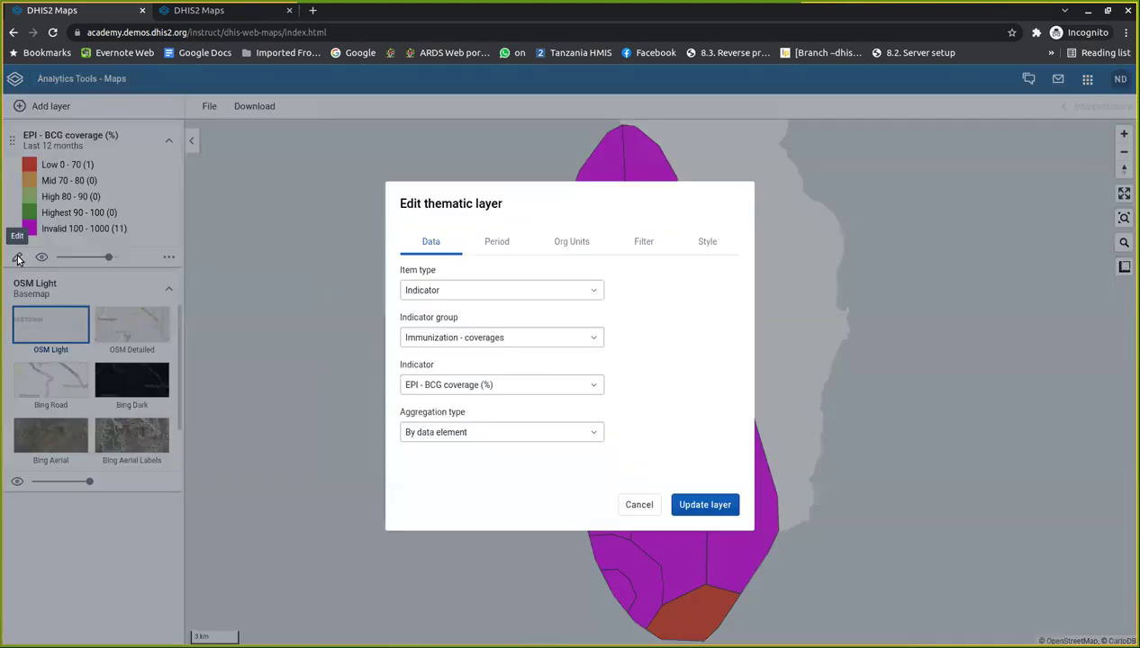
{"action": "left_click", "coordinate": [495, 242]}
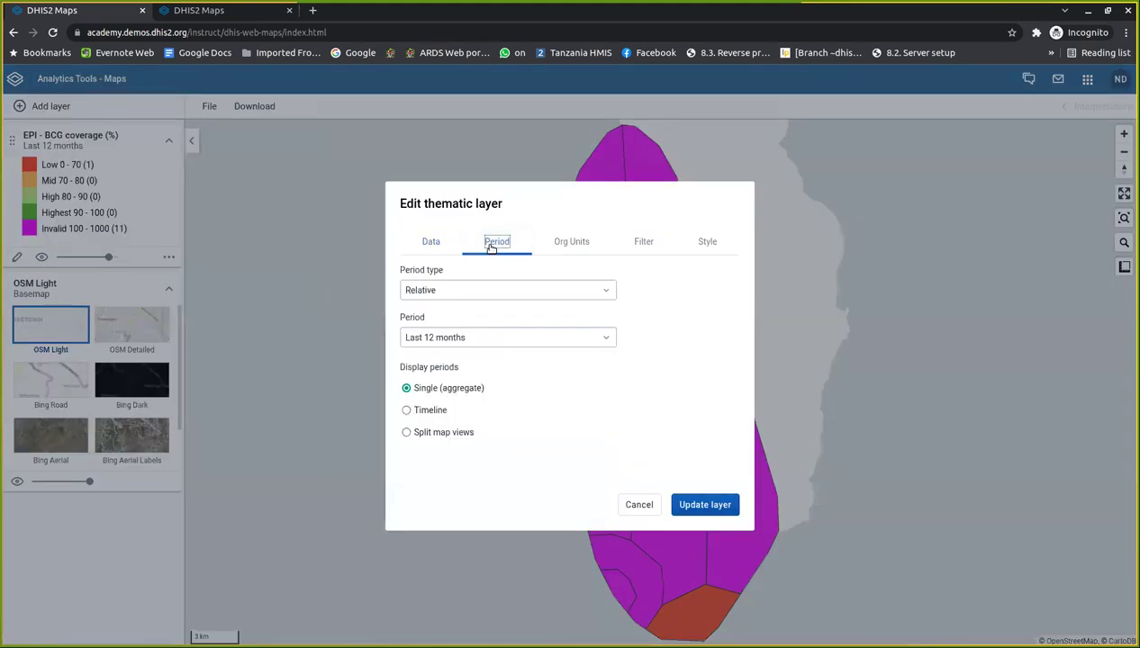
{"action": "left_click", "coordinate": [406, 411]}
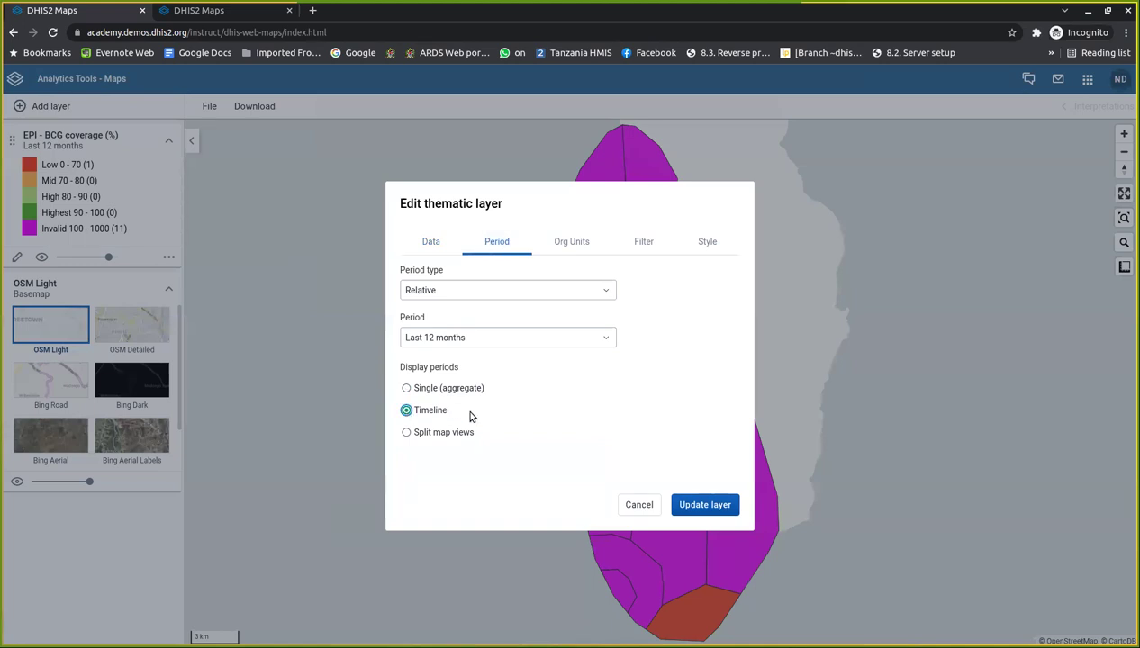
{"action": "left_click", "coordinate": [702, 510]}
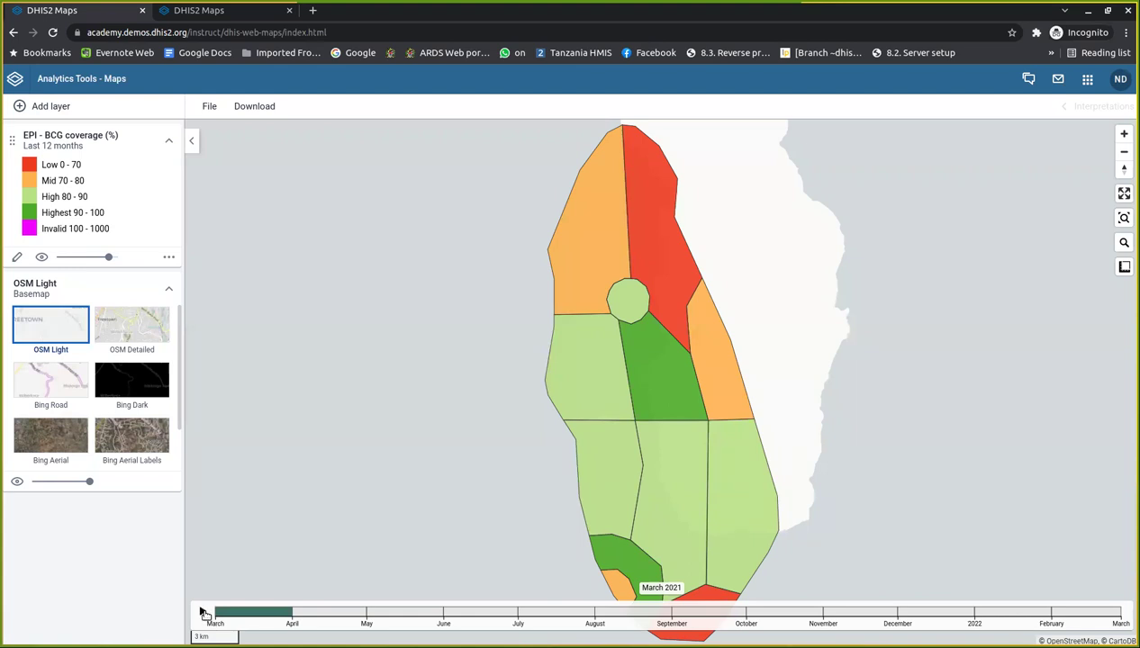
{"action": "left_click", "coordinate": [203, 612]}
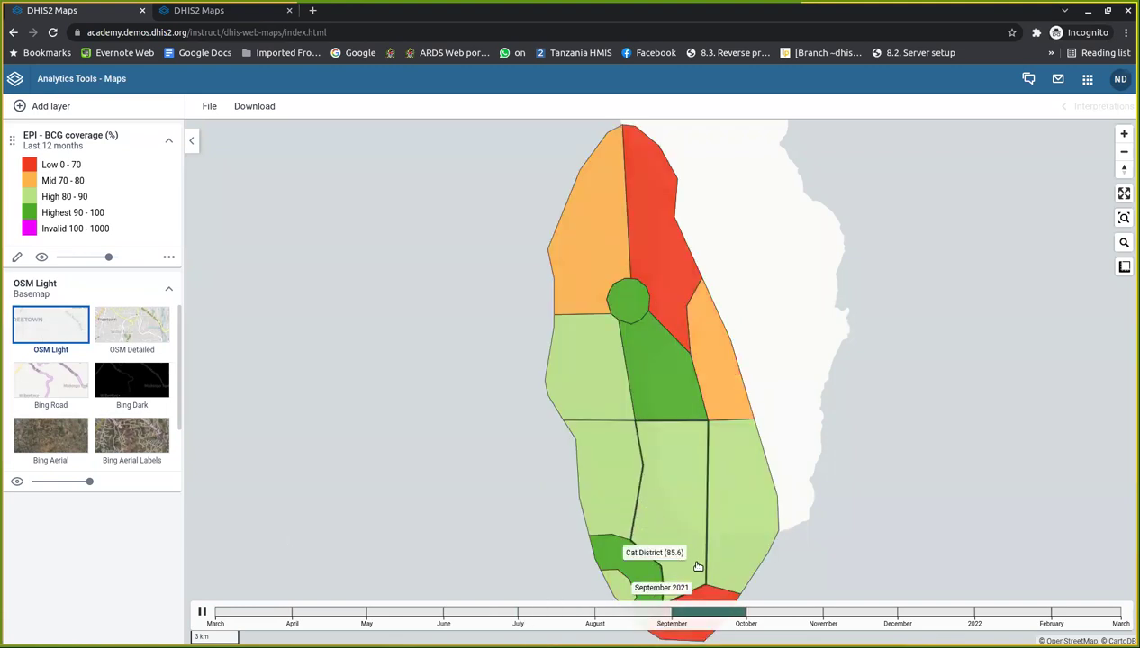
{"action": "left_click", "coordinate": [629, 614]}
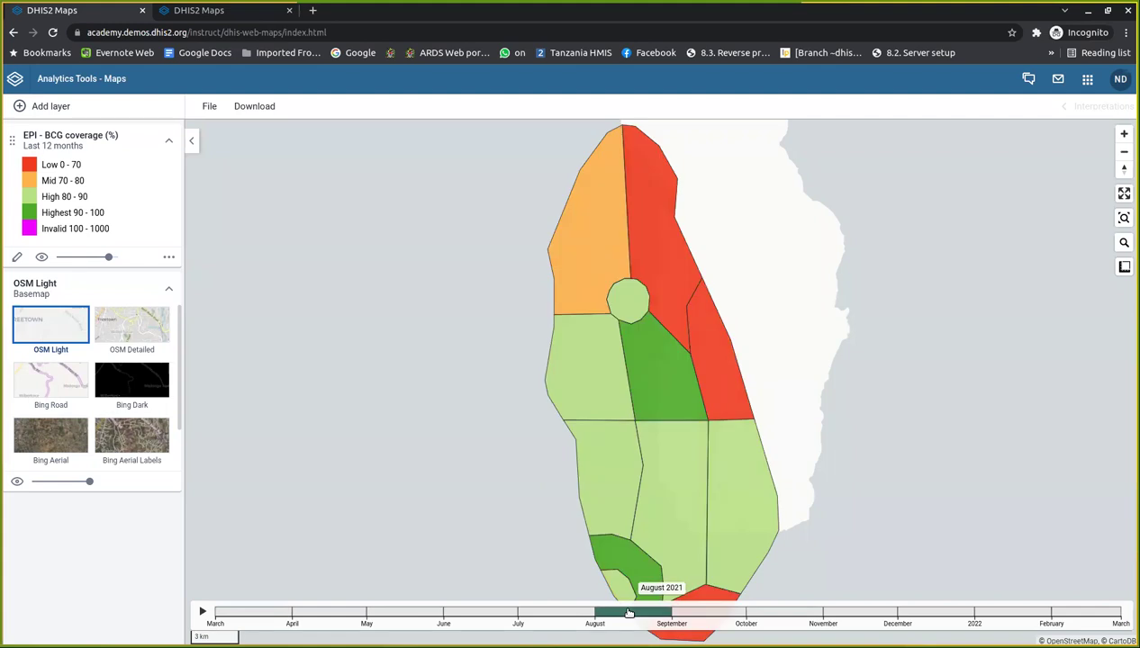
{"action": "left_click", "coordinate": [710, 614]}
{"action": "left_click", "coordinate": [772, 613]}
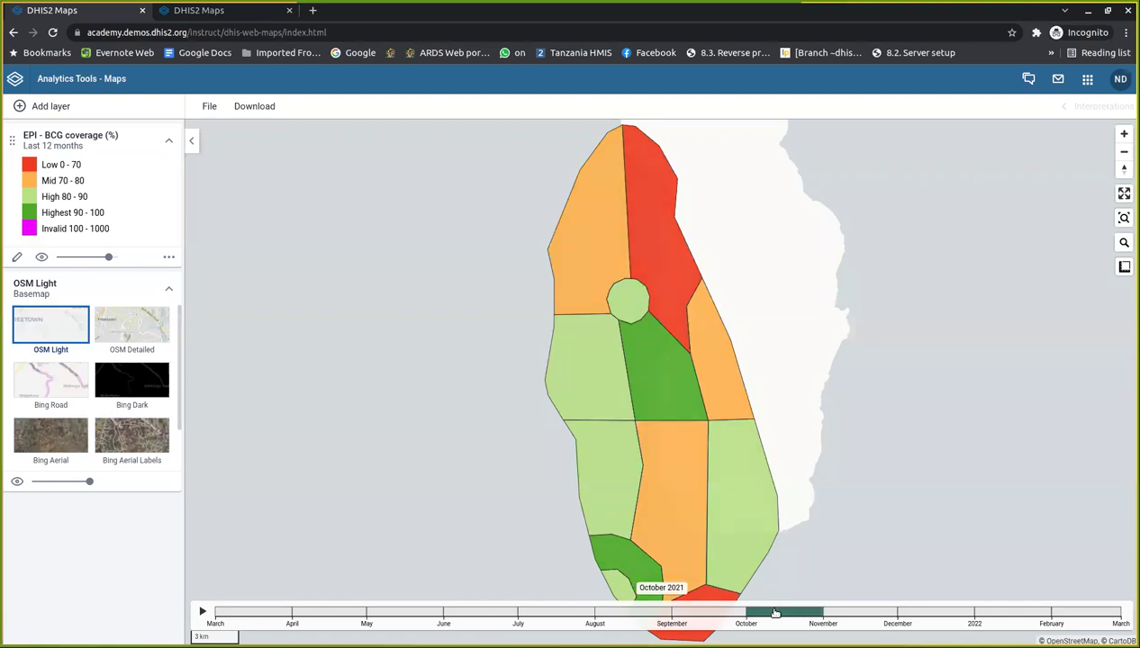
{"action": "left_click", "coordinate": [205, 610]}
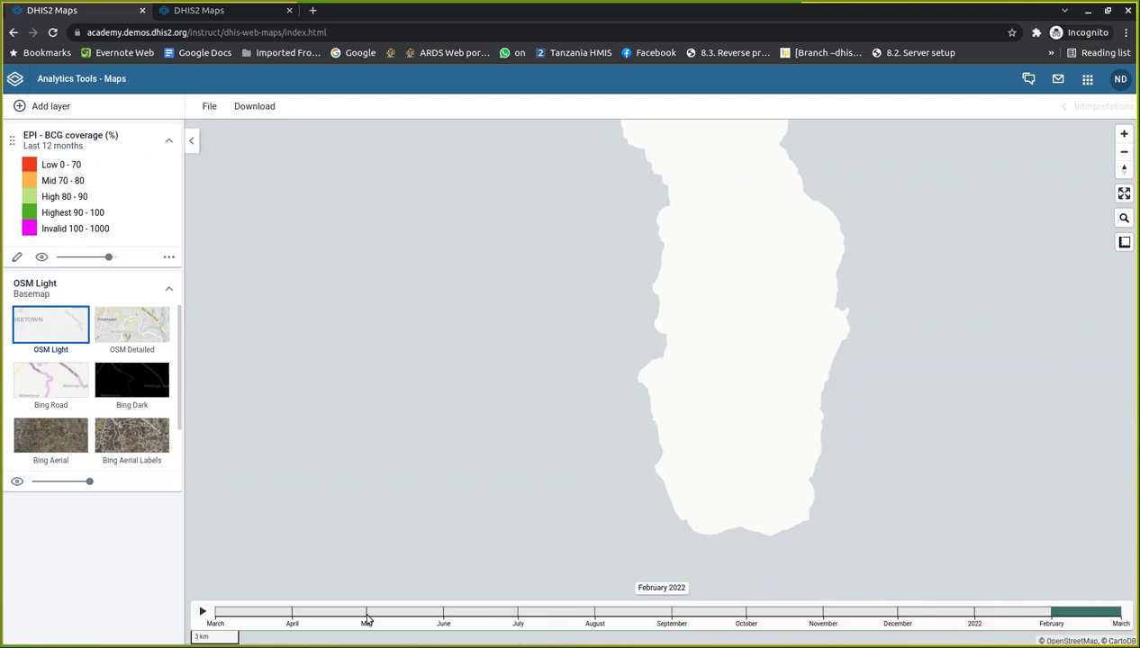
{"action": "left_click", "coordinate": [262, 612]}
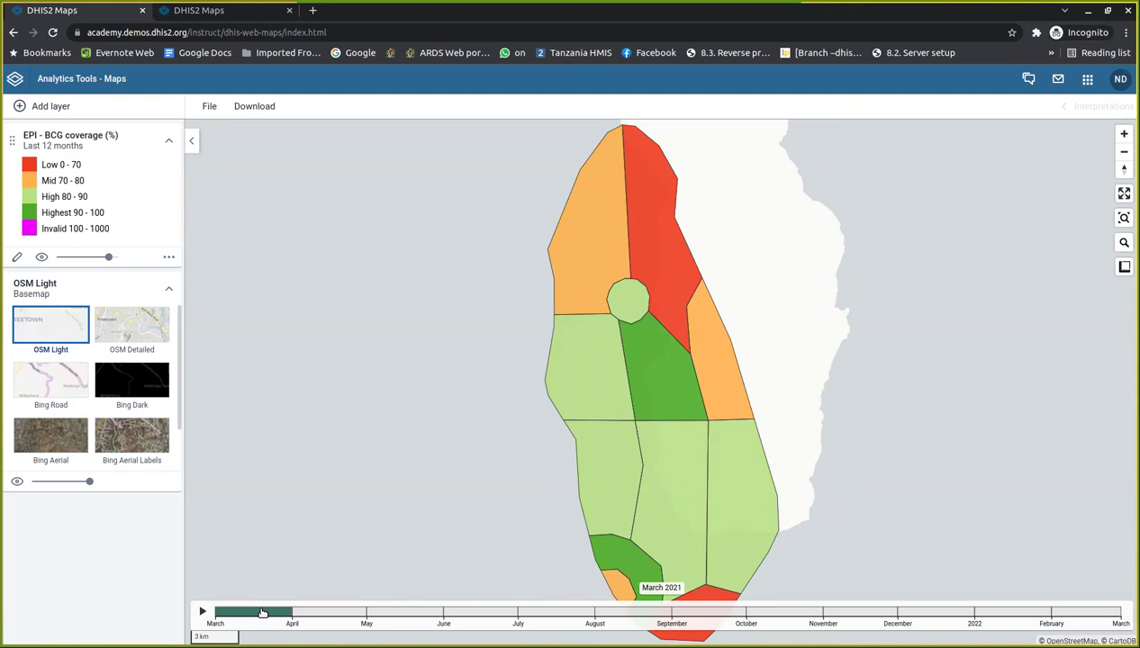
- Switch the BCG coverage layer's period display to Split map views and update it
{"action": "left_click", "coordinate": [17, 257]}
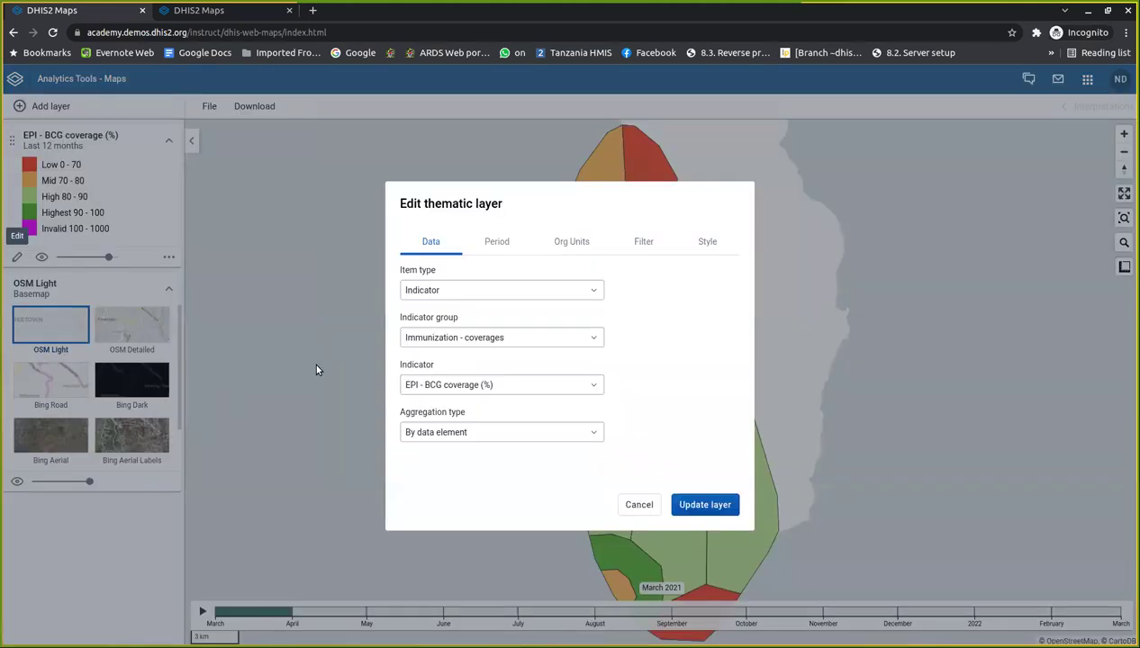
{"action": "left_click", "coordinate": [498, 245]}
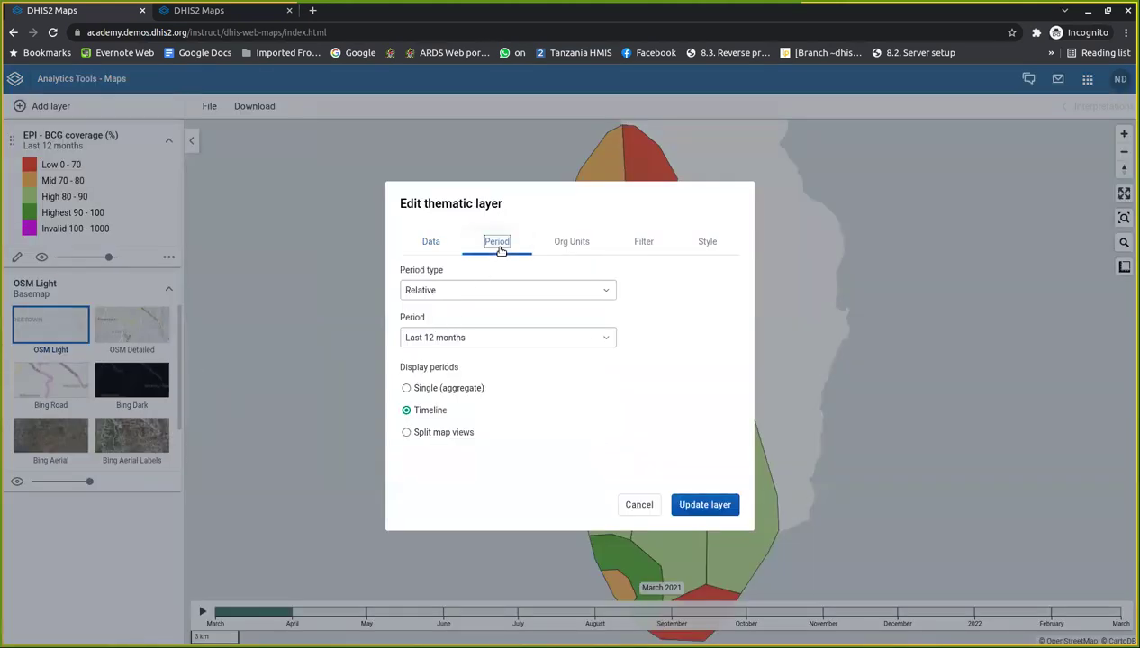
{"action": "left_click", "coordinate": [407, 433]}
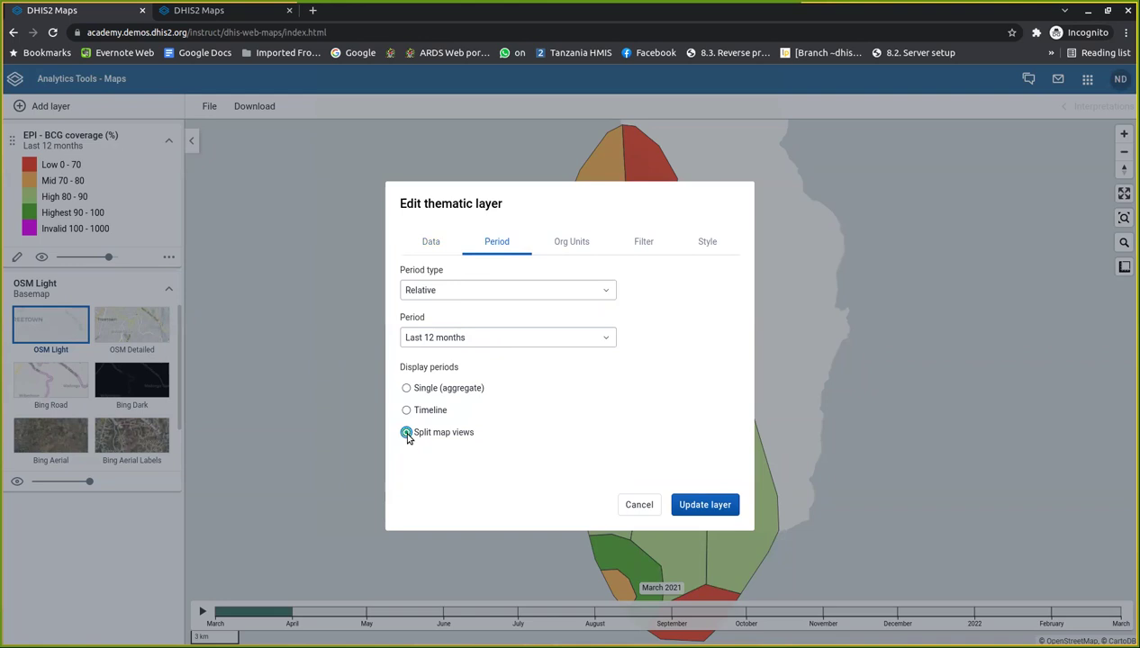
{"action": "left_click", "coordinate": [689, 504]}
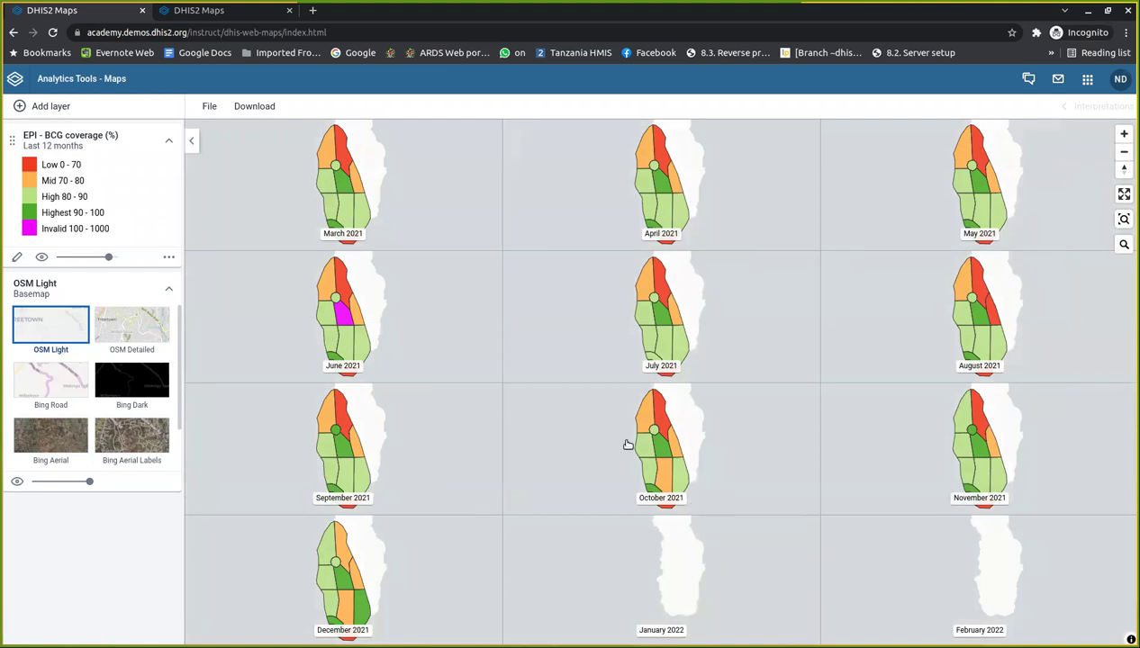
{"action": "mouse_move", "coordinate": [356, 221]}
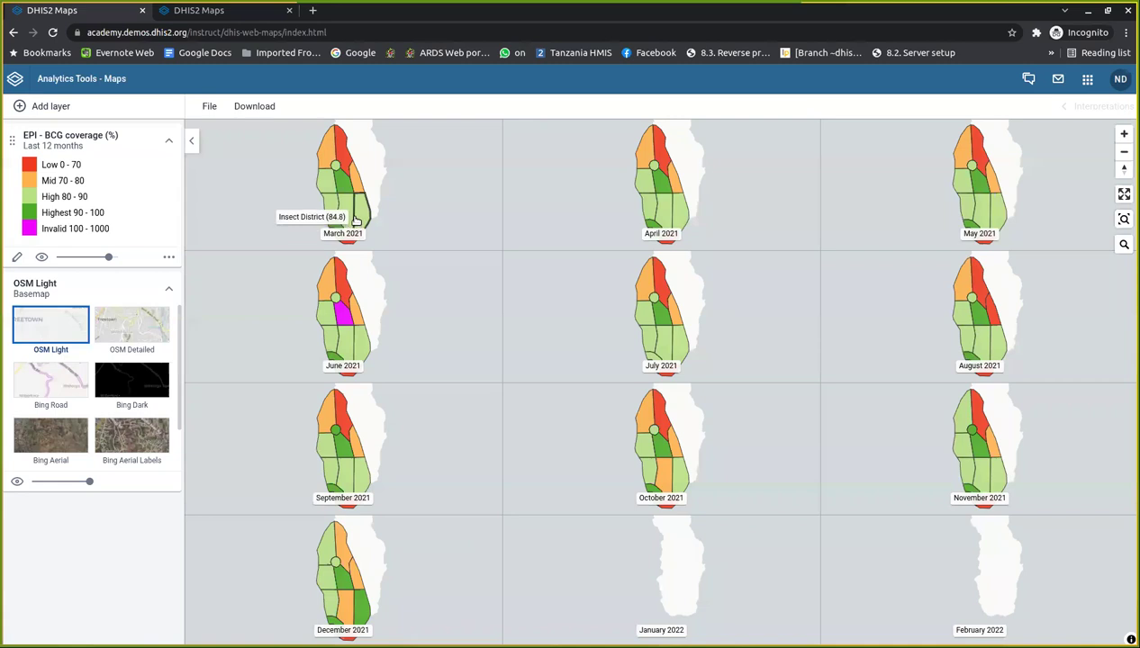